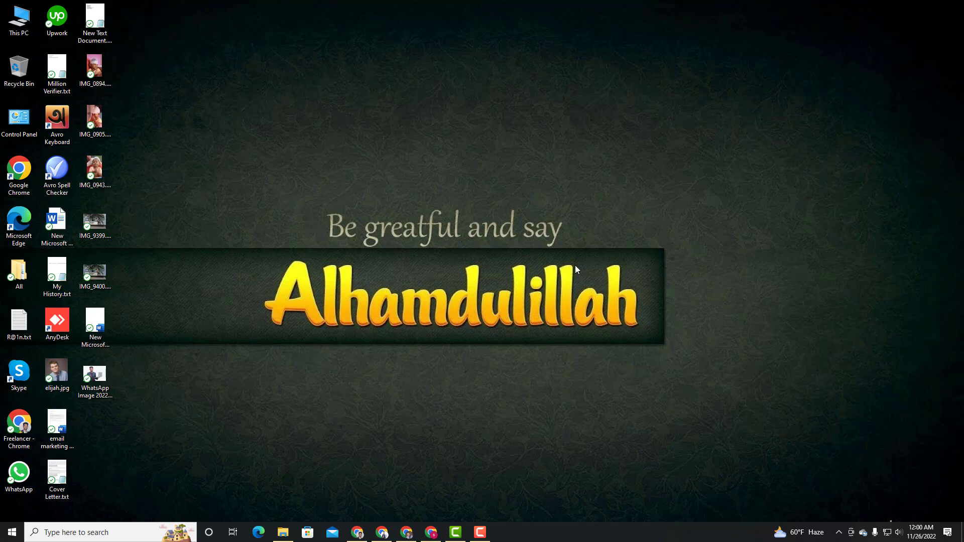
# Step: Switch to the browser and read through the Data Entry Job Description document's paragraph
pyautogui.click(431, 532)
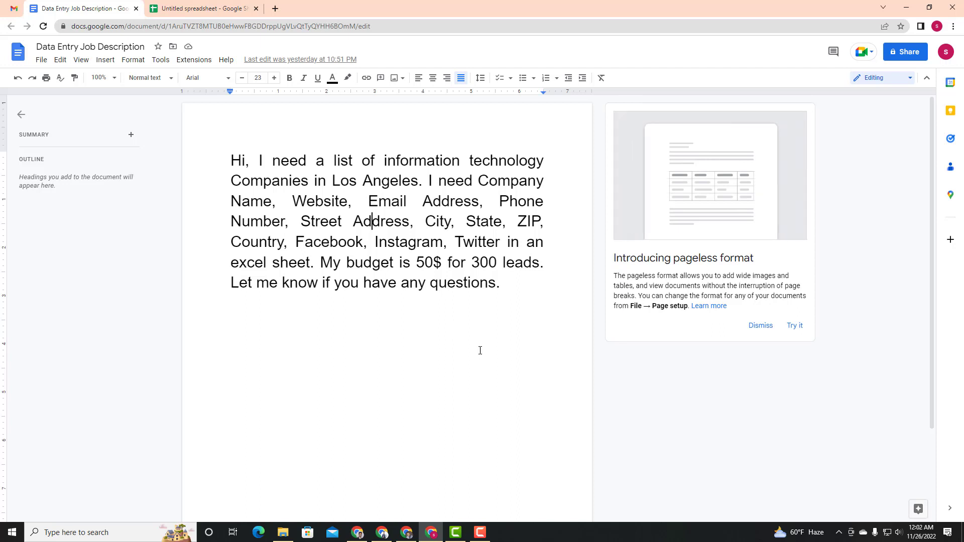
pyautogui.moveTo(509, 285); pyautogui.dragTo(231, 155)
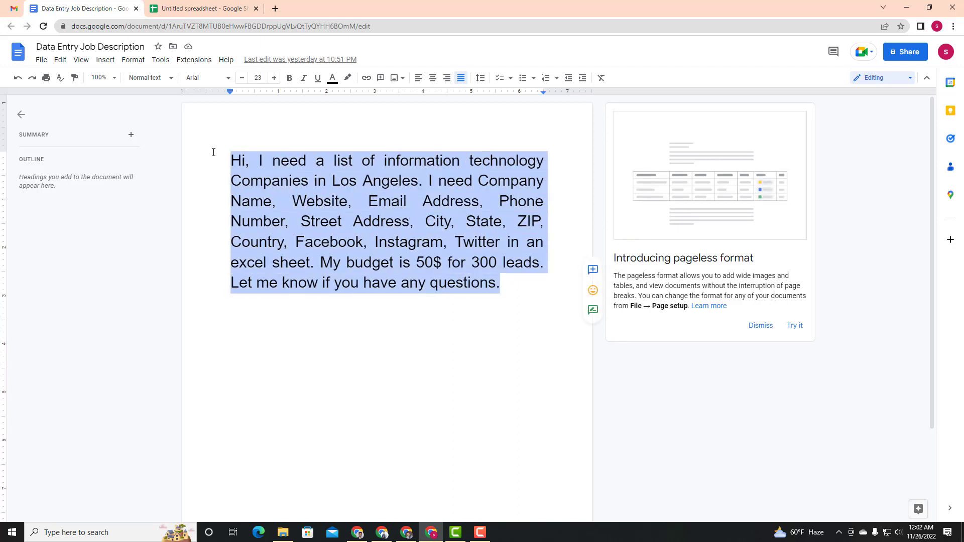
pyautogui.click(302, 232)
pyautogui.click(512, 284)
pyautogui.click(513, 286)
pyautogui.moveTo(512, 285); pyautogui.dragTo(231, 157)
pyautogui.click(329, 221)
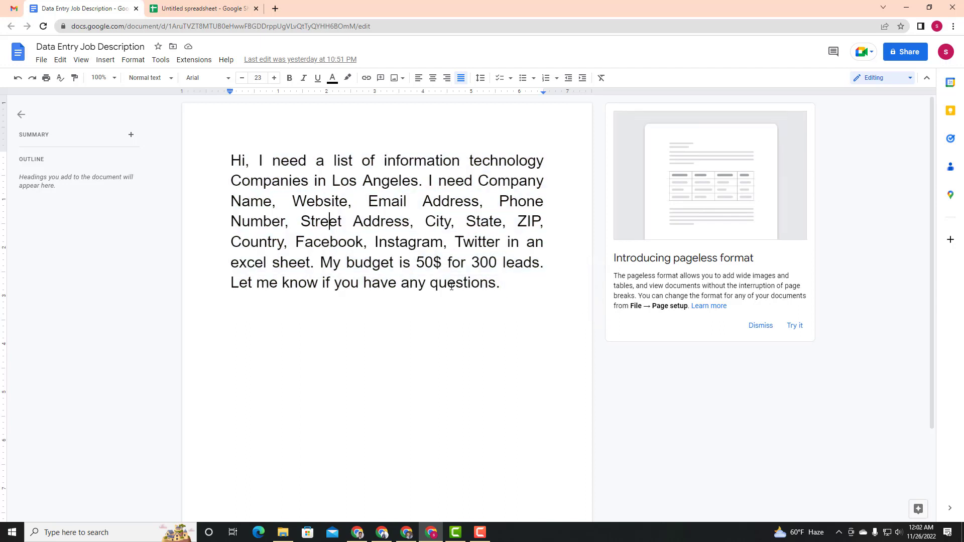
pyautogui.click(517, 295)
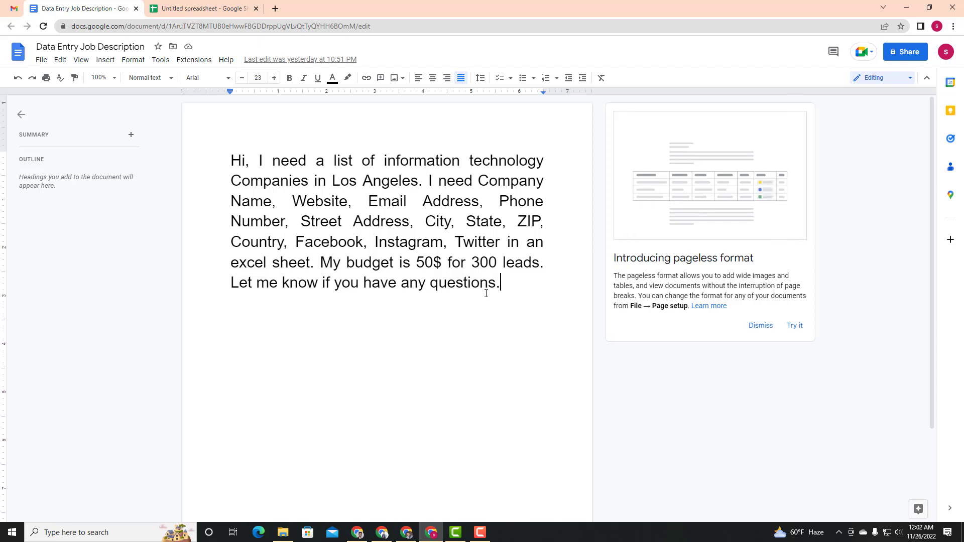
# Step: Examine the column headers in row 1 of the untitled spreadsheet, from Company Name through Twitter
pyautogui.click(195, 9)
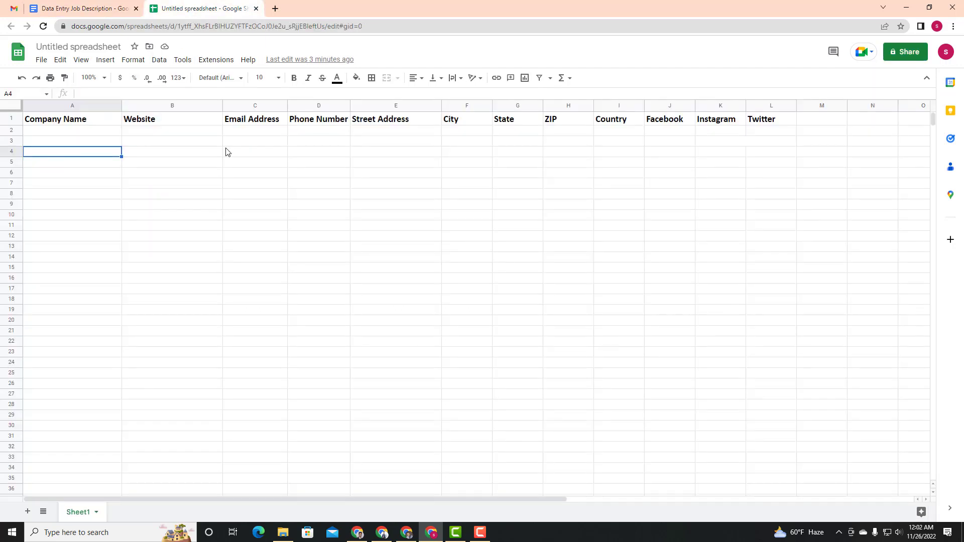
pyautogui.click(78, 135)
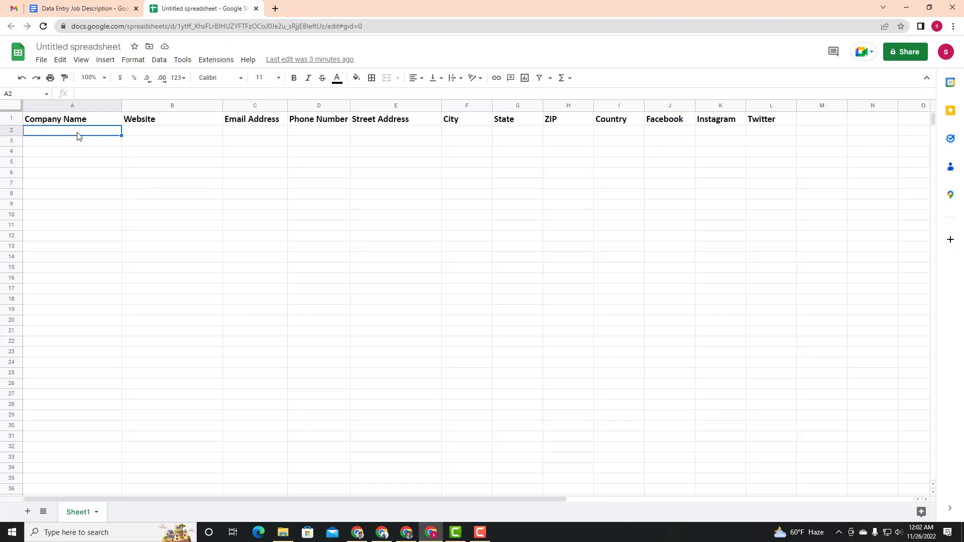
pyautogui.click(480, 165)
pyautogui.moveTo(764, 123); pyautogui.dragTo(517, 142)
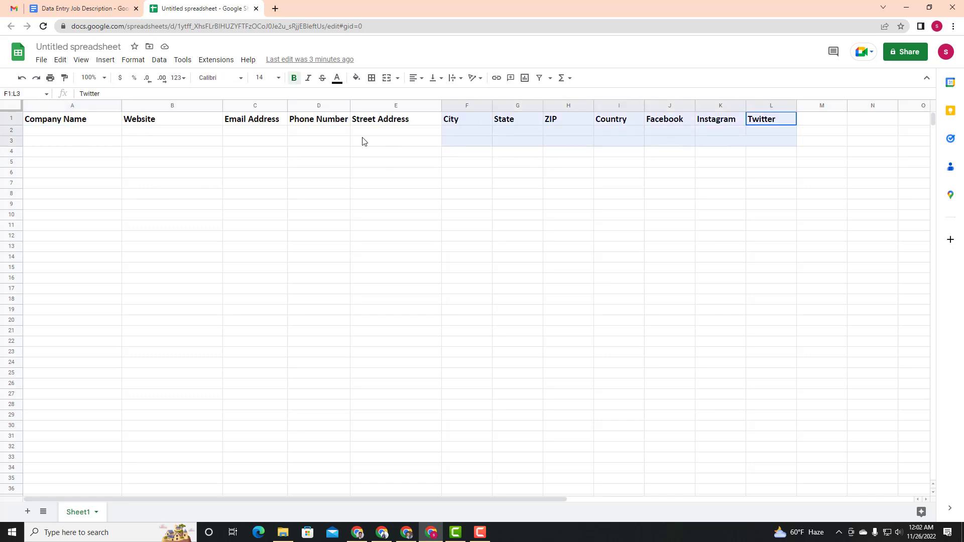
pyautogui.click(466, 194)
pyautogui.moveTo(59, 108); pyautogui.dragTo(806, 158)
pyautogui.click(756, 184)
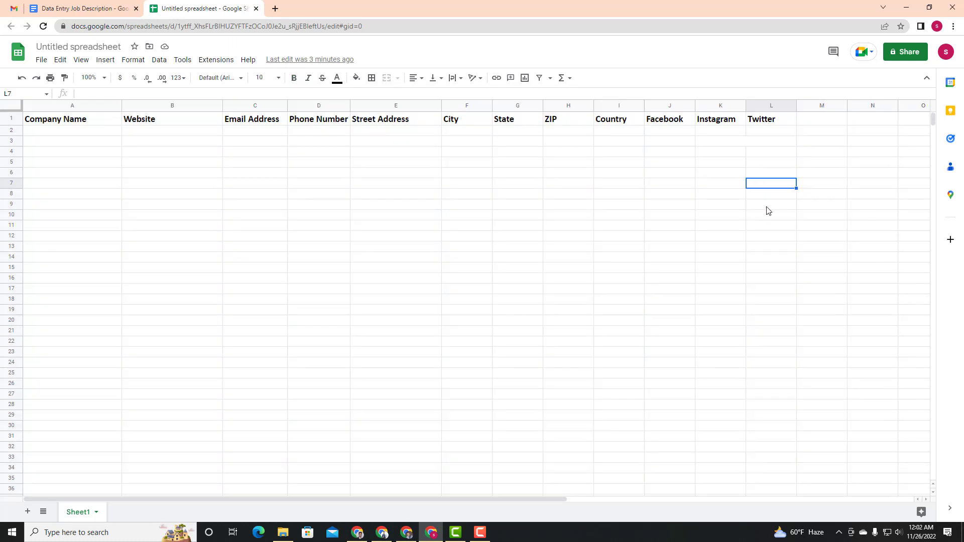
pyautogui.moveTo(748, 151); pyautogui.dragTo(738, 149)
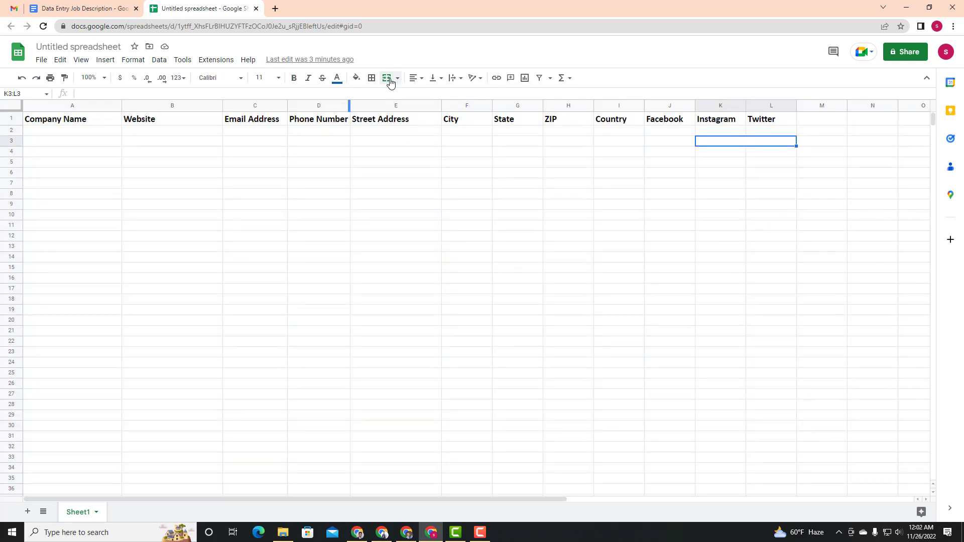
pyautogui.click(333, 204)
pyautogui.click(58, 120)
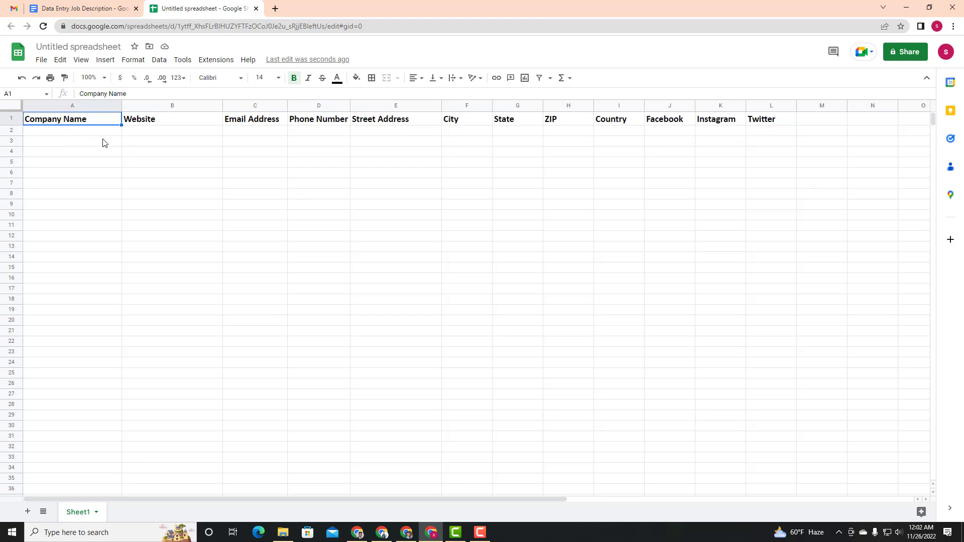
pyautogui.click(267, 188)
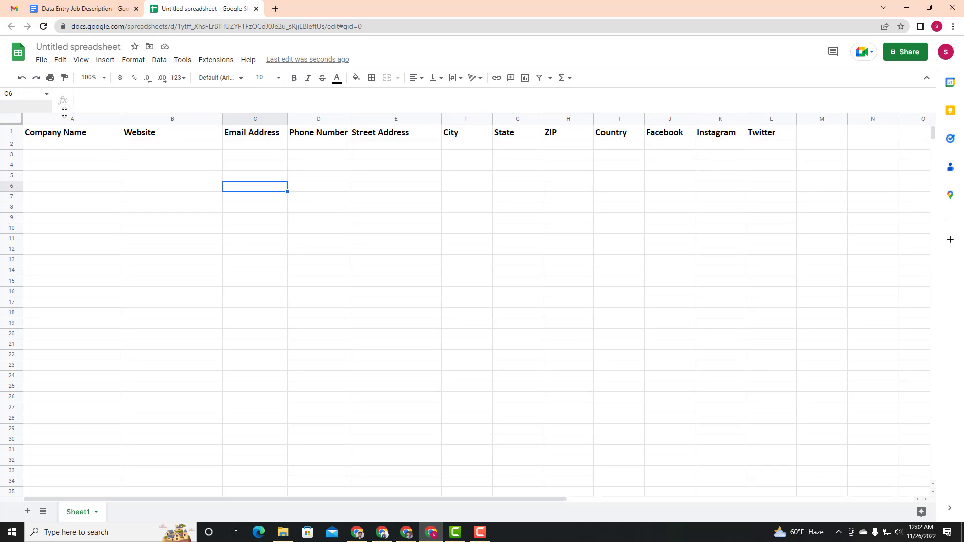
pyautogui.click(154, 153)
pyautogui.moveTo(43, 111); pyautogui.dragTo(762, 175)
pyautogui.click(707, 175)
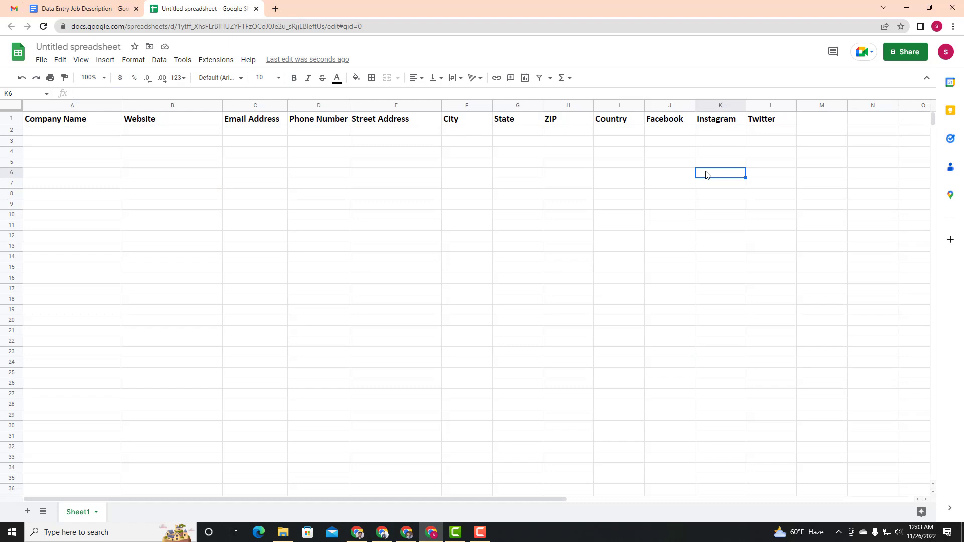
pyautogui.click(668, 207)
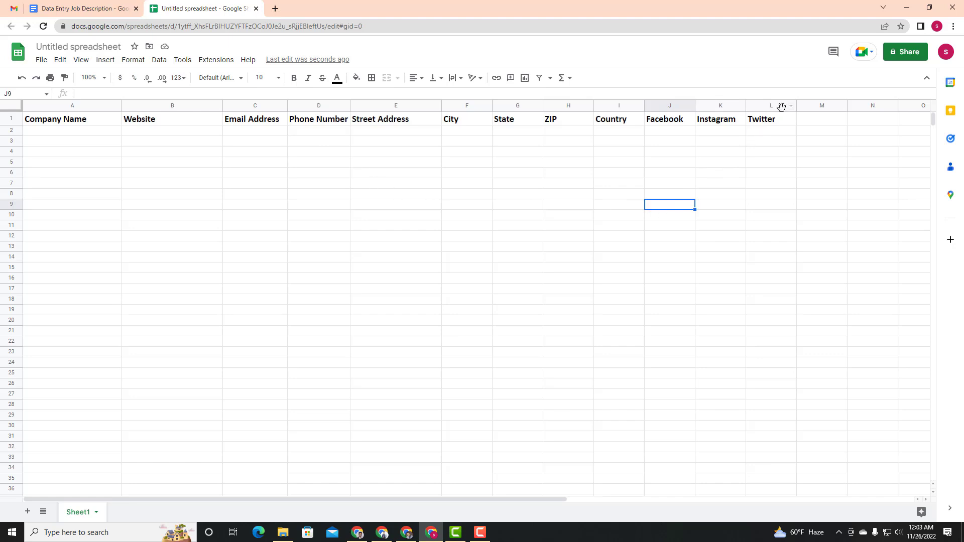
pyautogui.moveTo(781, 107); pyautogui.dragTo(99, 105)
pyautogui.click(150, 163)
pyautogui.click(66, 141)
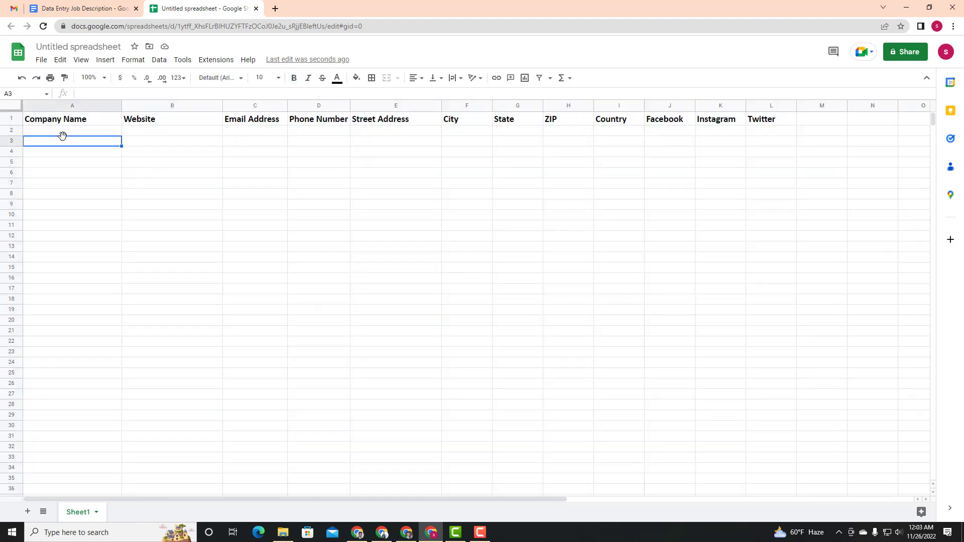
pyautogui.click(40, 124)
pyautogui.click(46, 132)
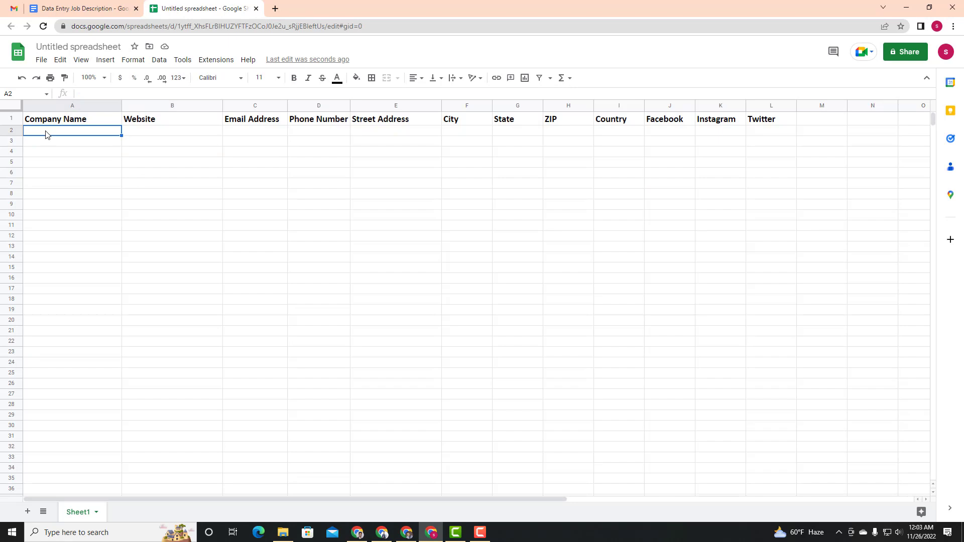
# Step: Compare the data fields requested in the job description with the spreadsheet's header row
pyautogui.click(45, 6)
pyautogui.moveTo(353, 201); pyautogui.dragTo(379, 227)
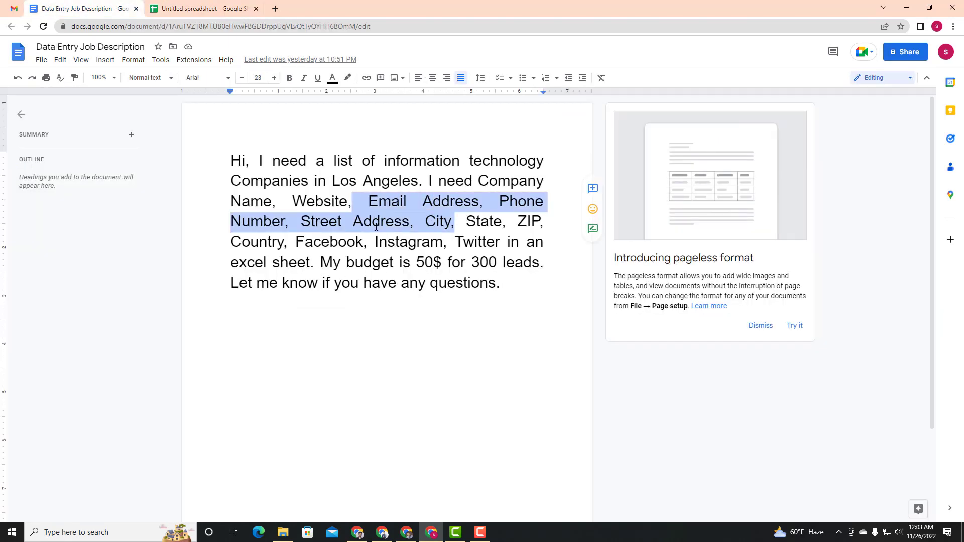
pyautogui.click(372, 221)
pyautogui.click(201, 8)
pyautogui.click(55, 106)
pyautogui.moveTo(203, 134); pyautogui.dragTo(748, 146)
pyautogui.click(721, 162)
pyautogui.moveTo(59, 119); pyautogui.dragTo(790, 134)
pyautogui.click(713, 215)
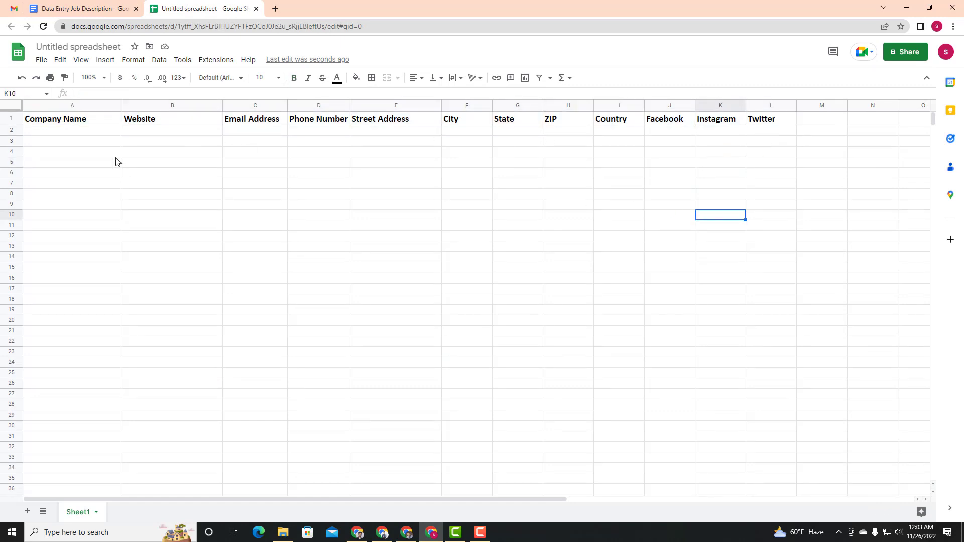
pyautogui.click(74, 119)
pyautogui.click(103, 6)
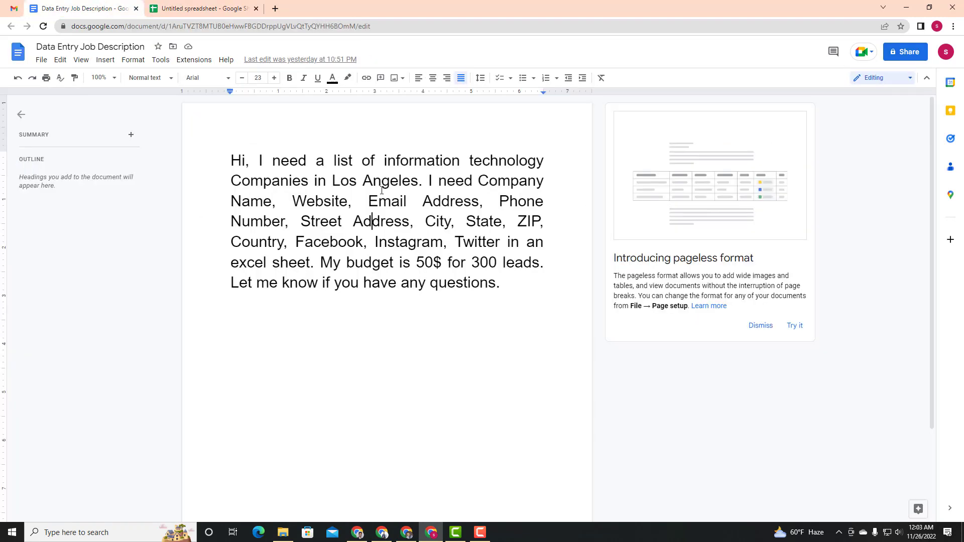
# Step: Search Google for yellowpages in a new browser tab and open The Real Yellow Pages website
pyautogui.click(275, 9)
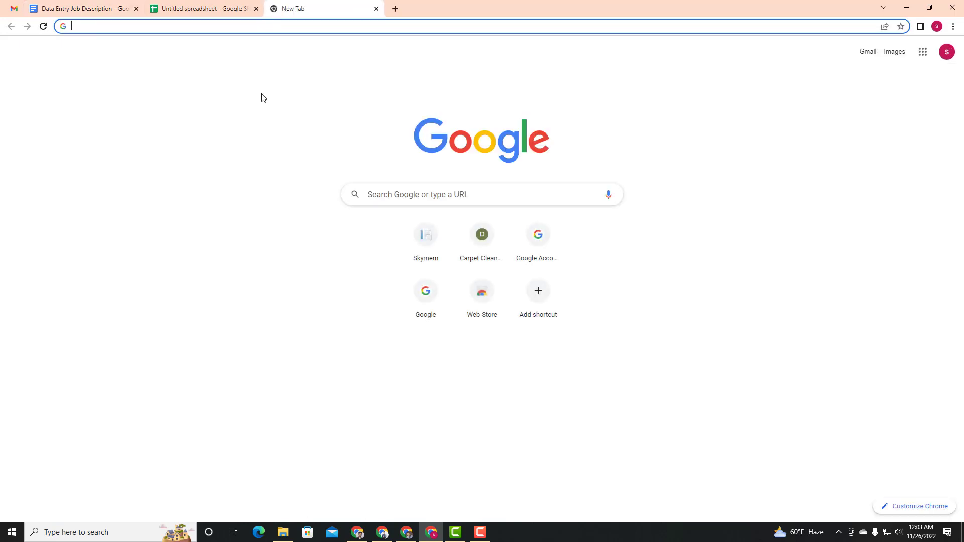
pyautogui.write('yello')
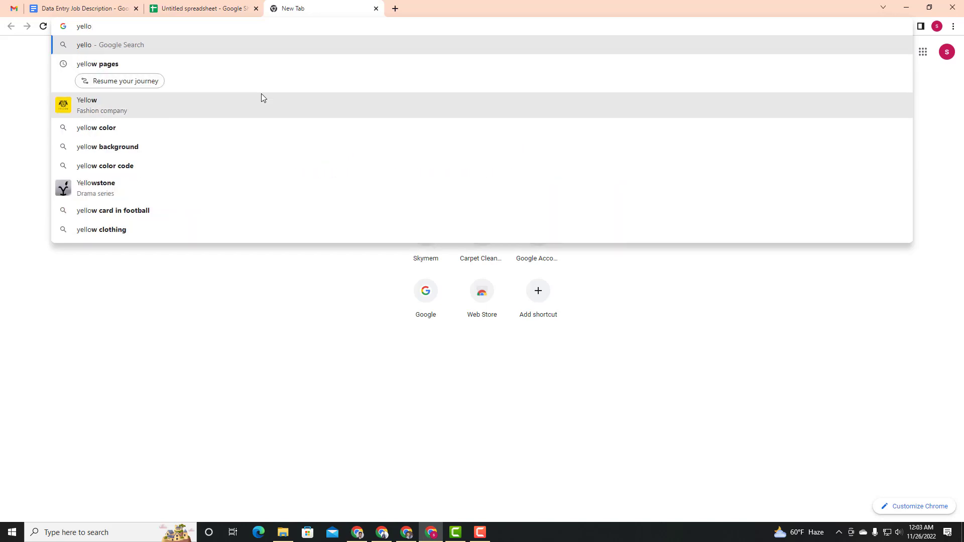
pyautogui.write('wpa')
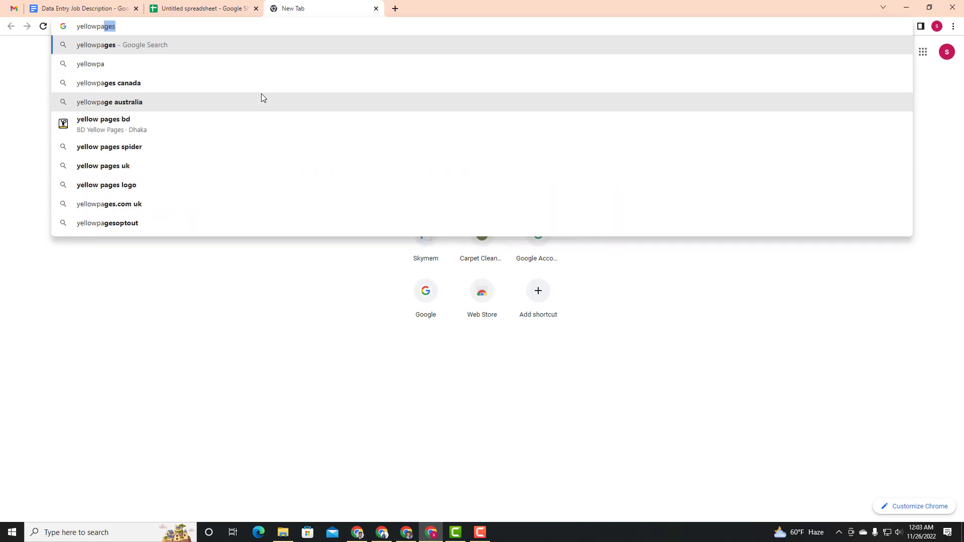
pyautogui.press('Return')
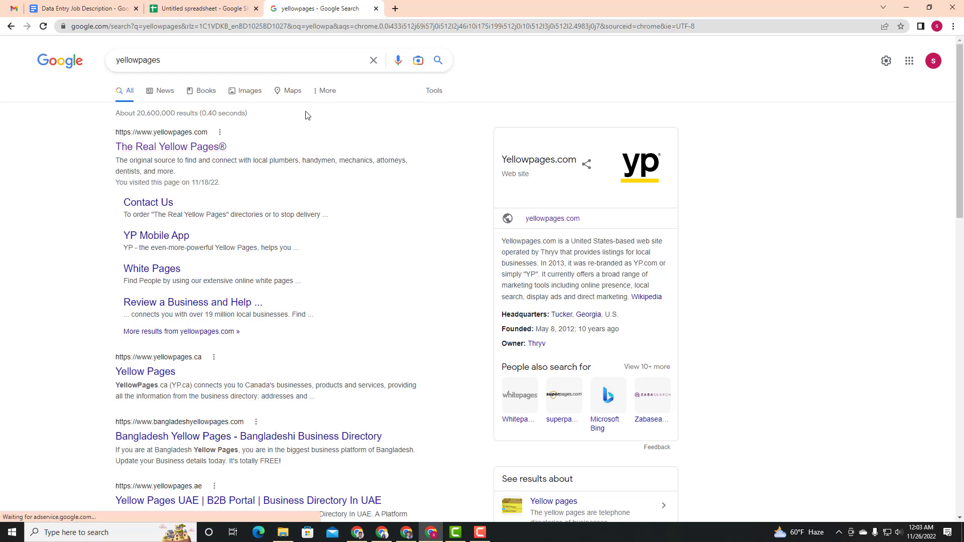
pyautogui.click(190, 147)
pyautogui.click(200, 8)
pyautogui.click(321, 9)
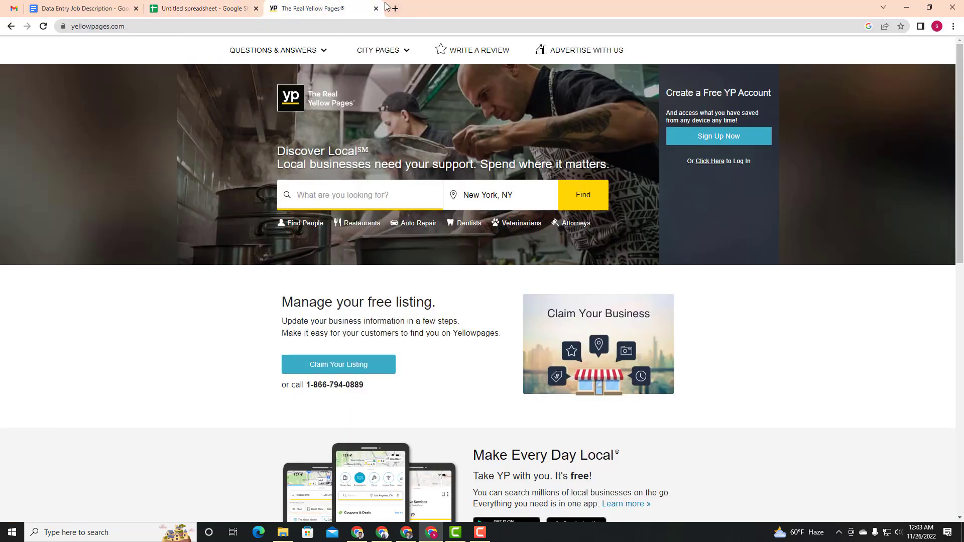
# Step: Open yelp.com in another new browser tab
pyautogui.click(394, 8)
pyautogui.write('yelp')
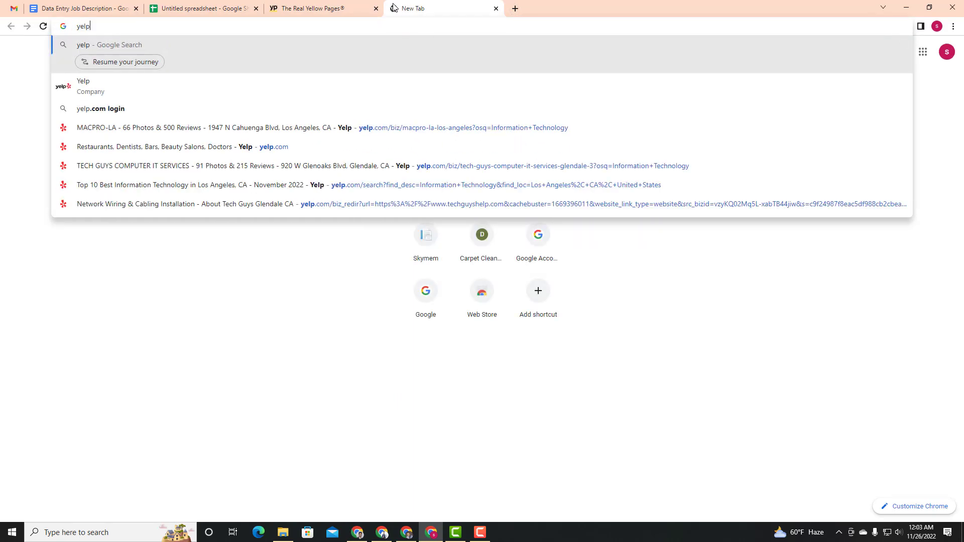
pyautogui.write('.com')
pyautogui.press('Return')
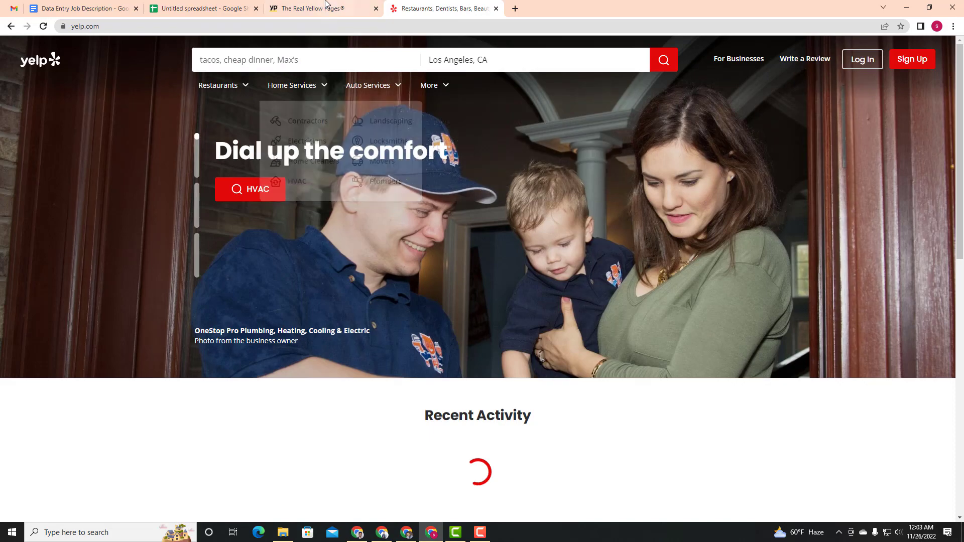
# Step: View the Yellow Pages and Yelp home pages in turn, and close both directory tabs
pyautogui.click(324, 9)
pyautogui.click(417, 8)
pyautogui.click(352, 8)
pyautogui.click(400, 6)
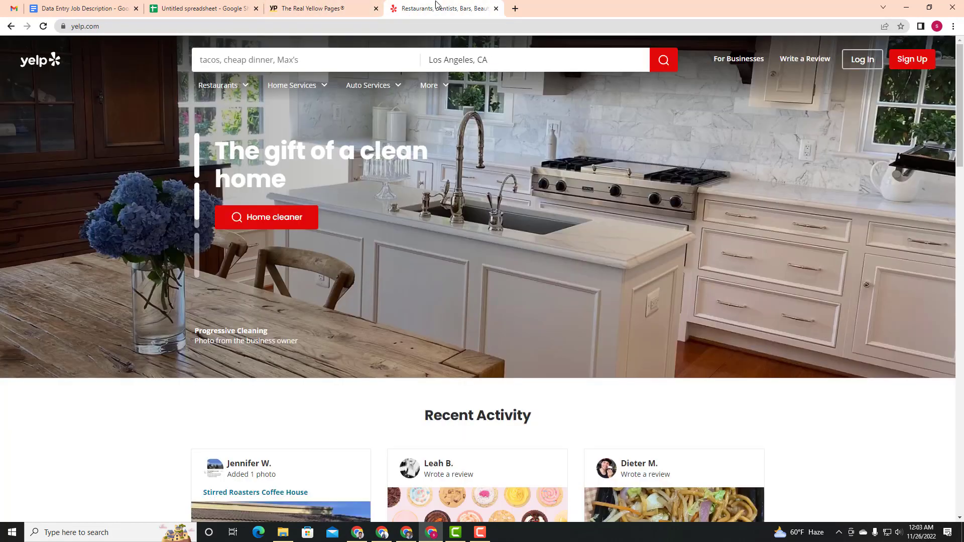
pyautogui.click(323, 6)
pyautogui.click(376, 9)
pyautogui.click(376, 9)
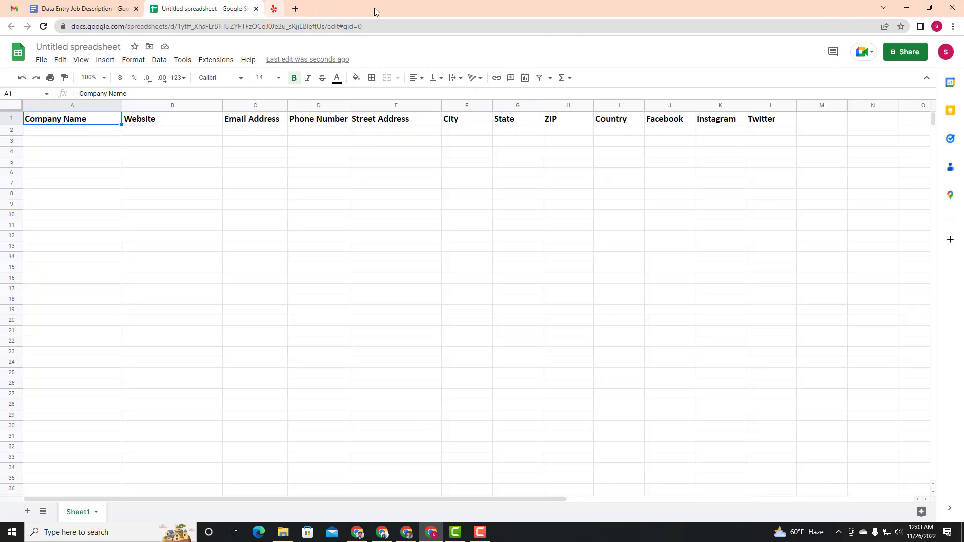
pyautogui.click(274, 7)
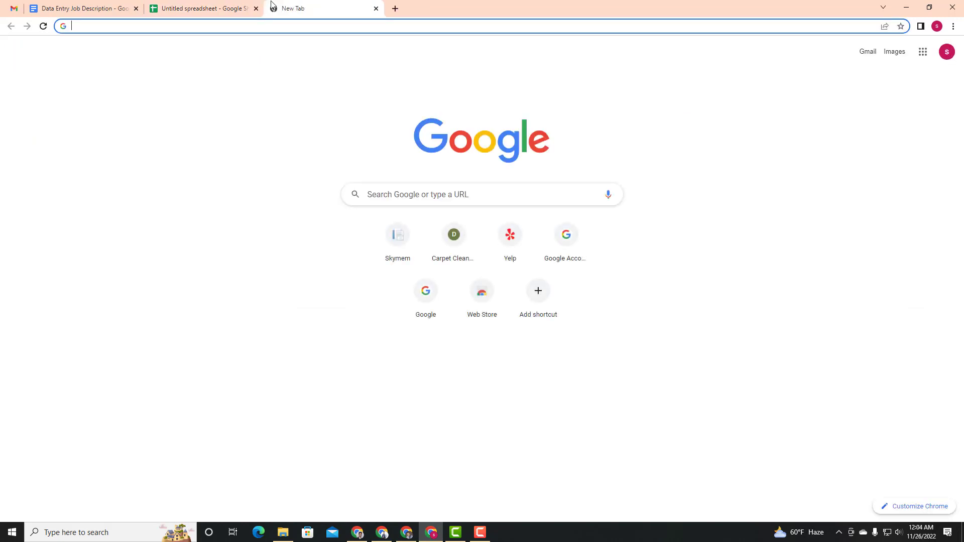
pyautogui.write('w')
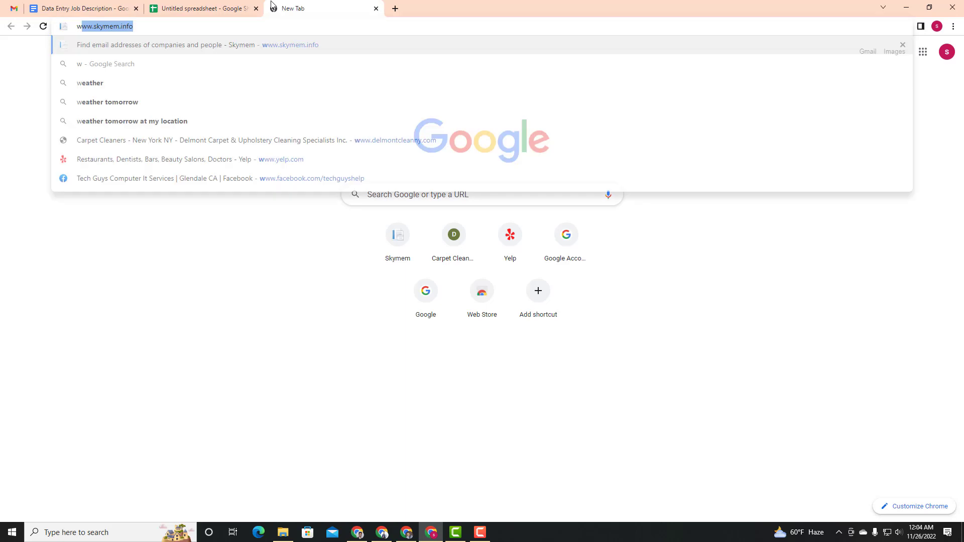
pyautogui.write('ww.goo')
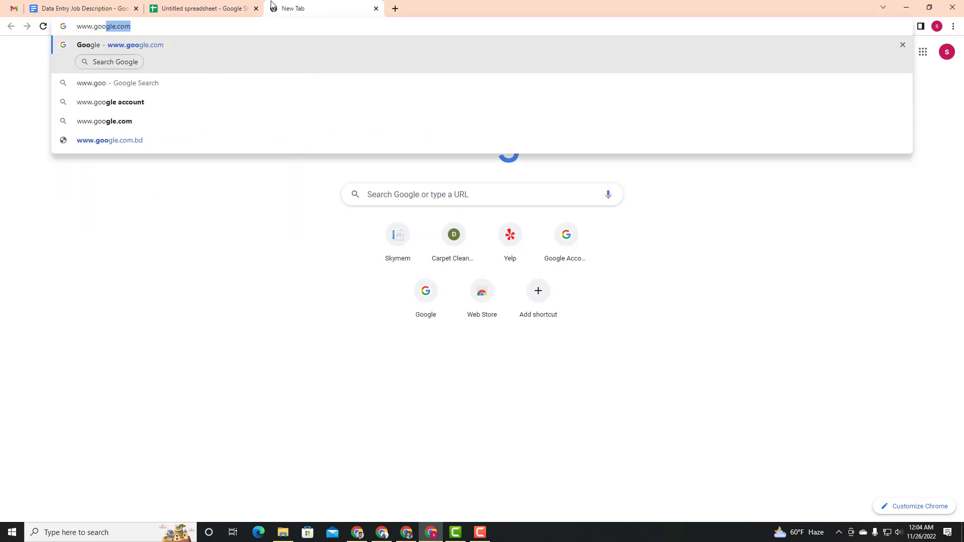
pyautogui.write('gle.com')
pyautogui.press('Return')
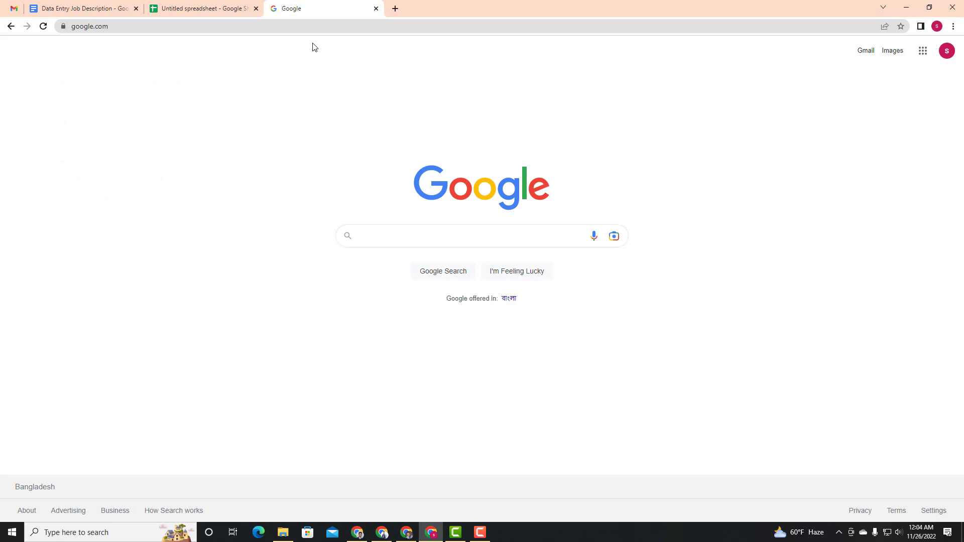
# Step: Check the job description document, search Google for information technology "Los Angeles", and look through the results
pyautogui.click(204, 9)
pyautogui.click(101, 8)
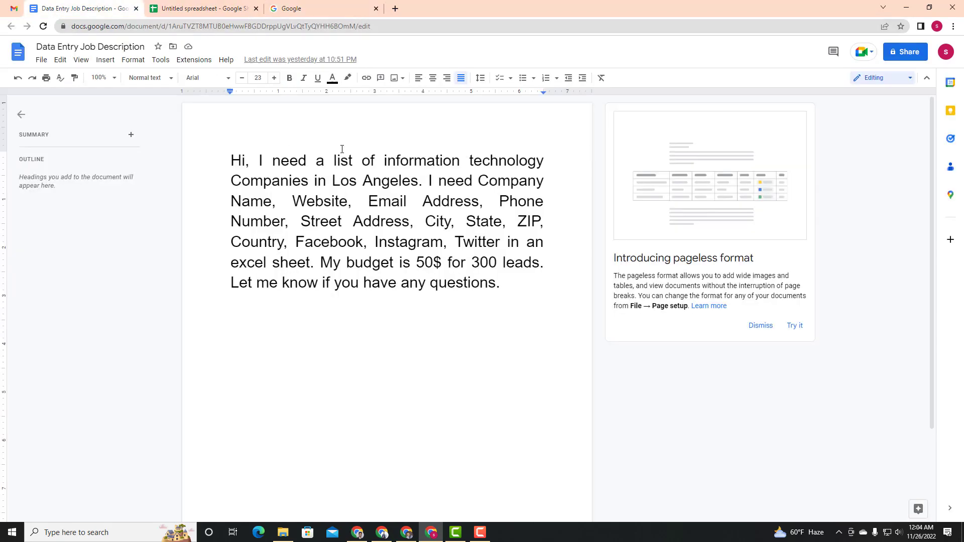
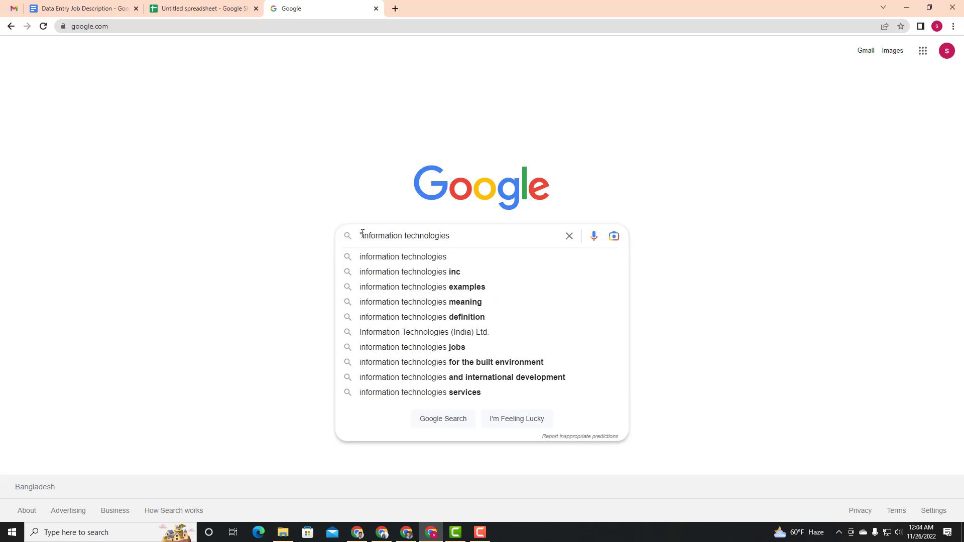
pyautogui.click(362, 235)
pyautogui.click(473, 234)
pyautogui.press('BackSpace')
pyautogui.press('BackSpace')
pyautogui.press('BackSpace')
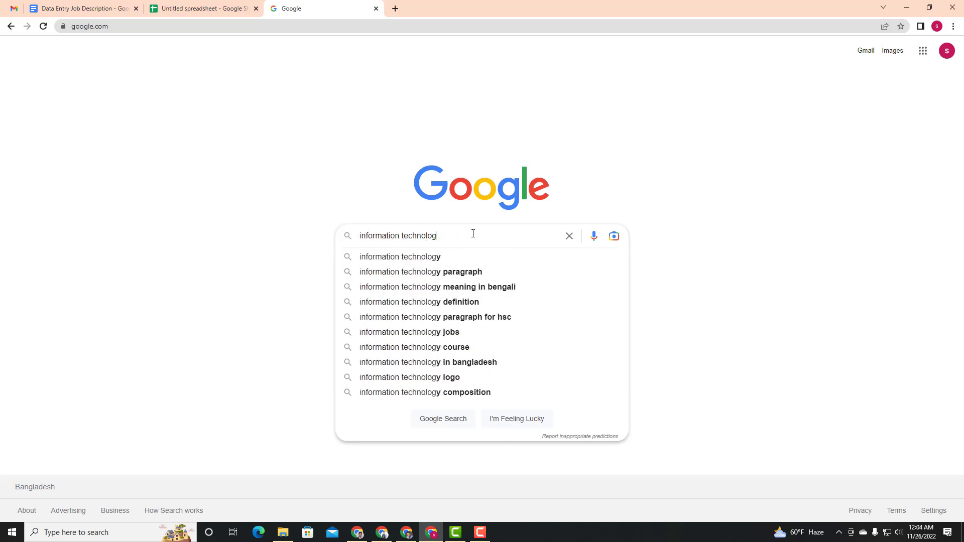
pyautogui.write('y ')
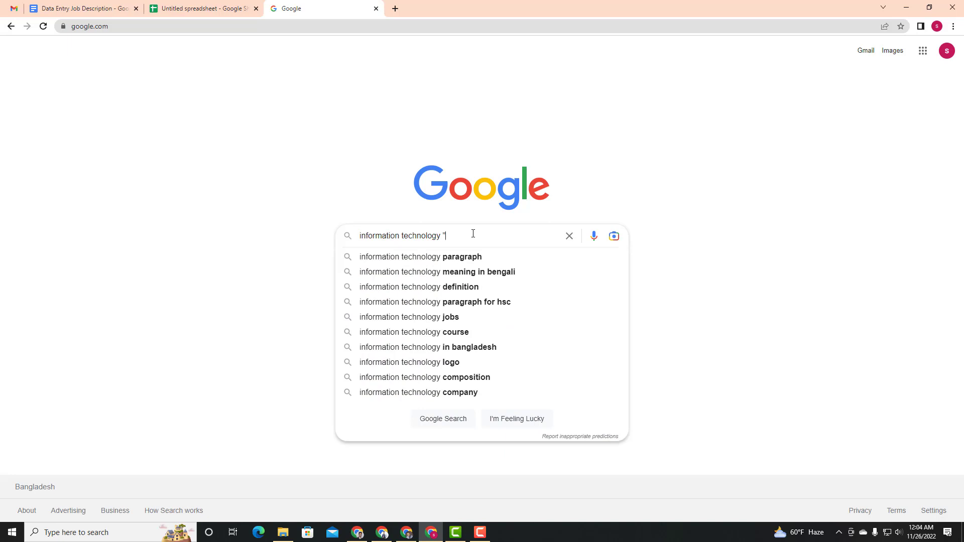
pyautogui.write('"Lo')
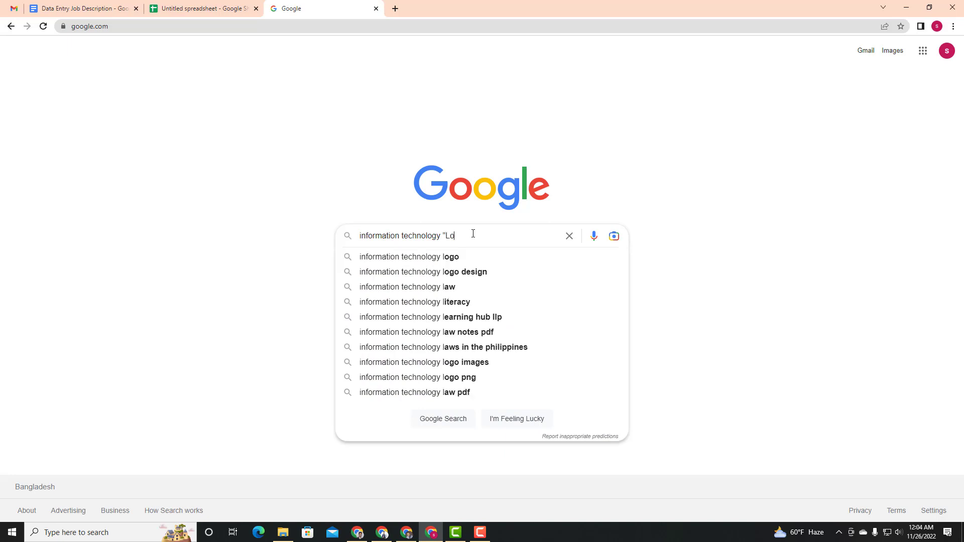
pyautogui.write('s An')
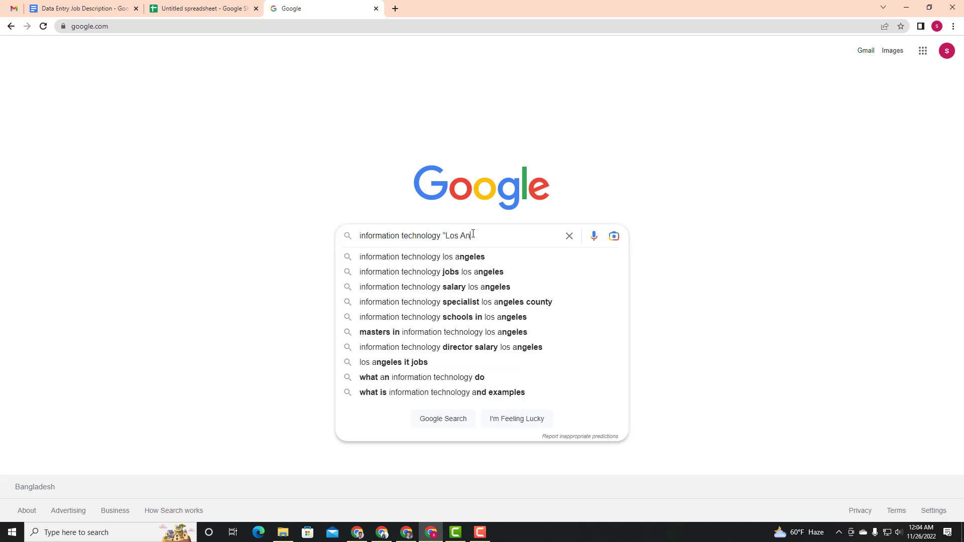
pyautogui.write('geles')
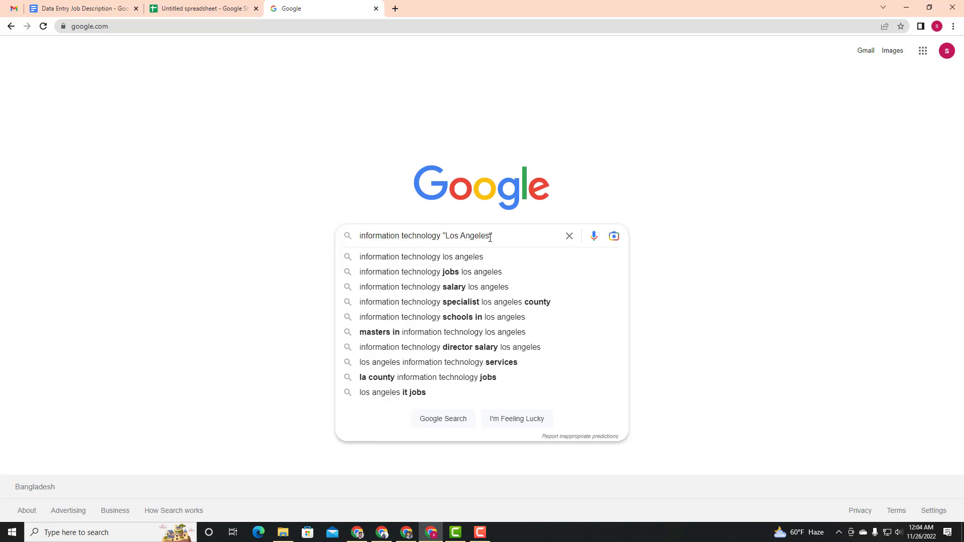
pyautogui.press('Return')
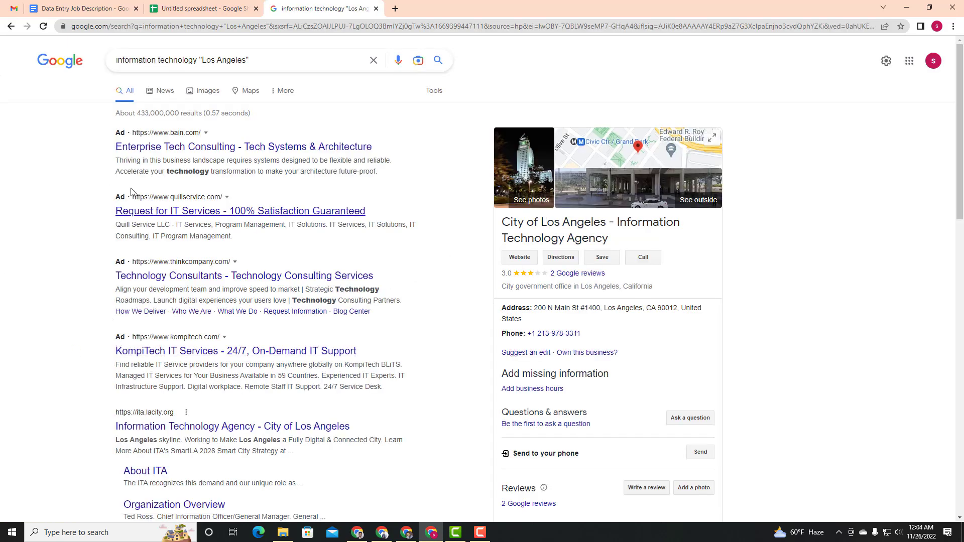
pyautogui.scroll(-18, 132, 196)
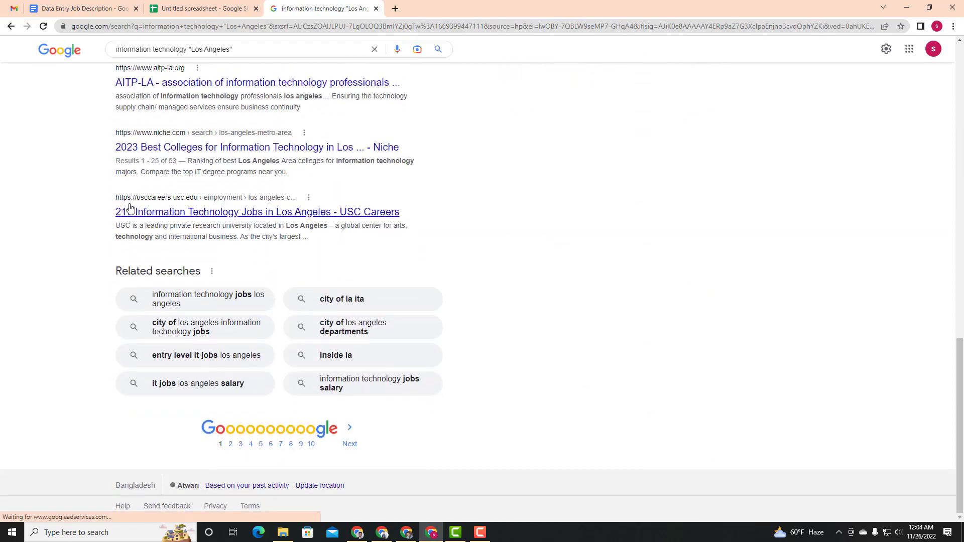
pyautogui.scroll(18, 130, 207)
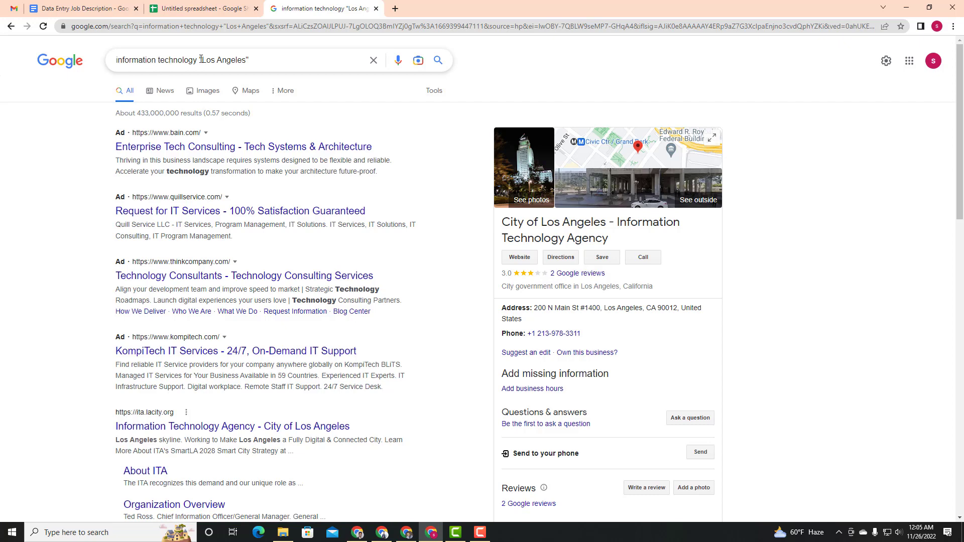
# Step: Refine the search to information technology companies in "Los Angeles" and open the full list of places
pyautogui.click(204, 59)
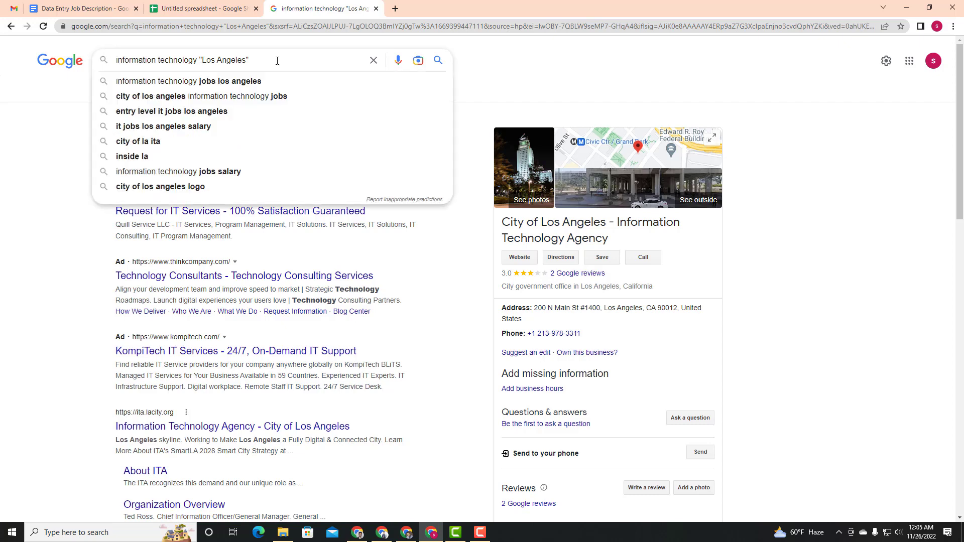
pyautogui.write('companies in')
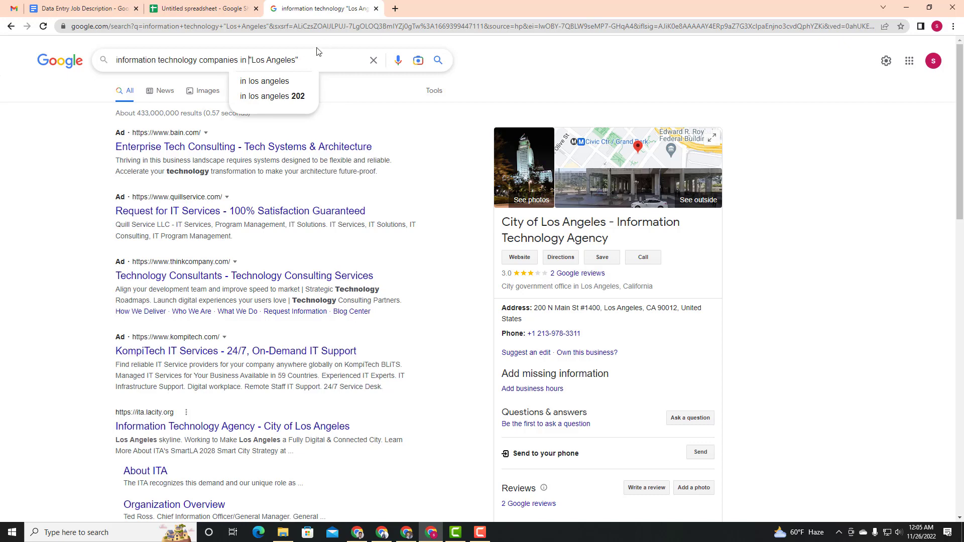
pyautogui.press('Return')
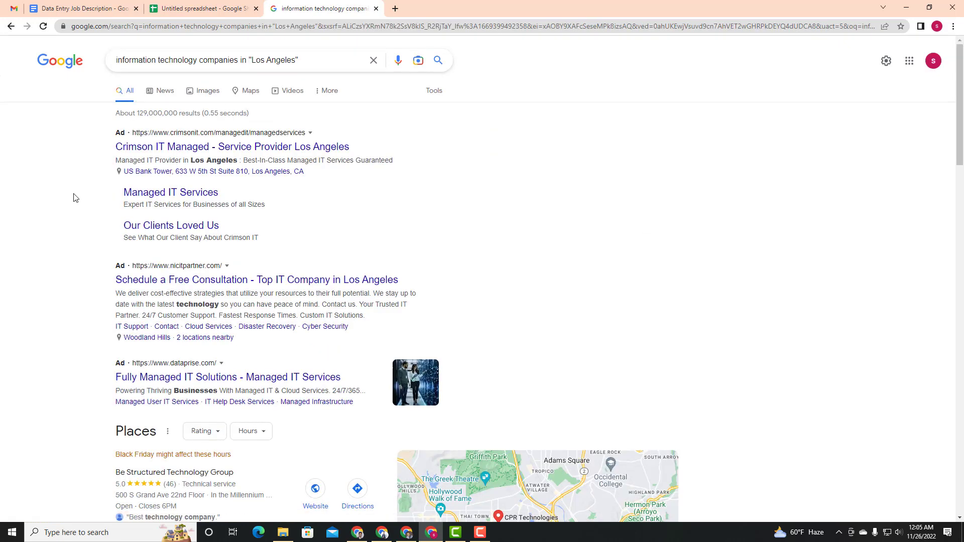
pyautogui.scroll(-5, 304, 246)
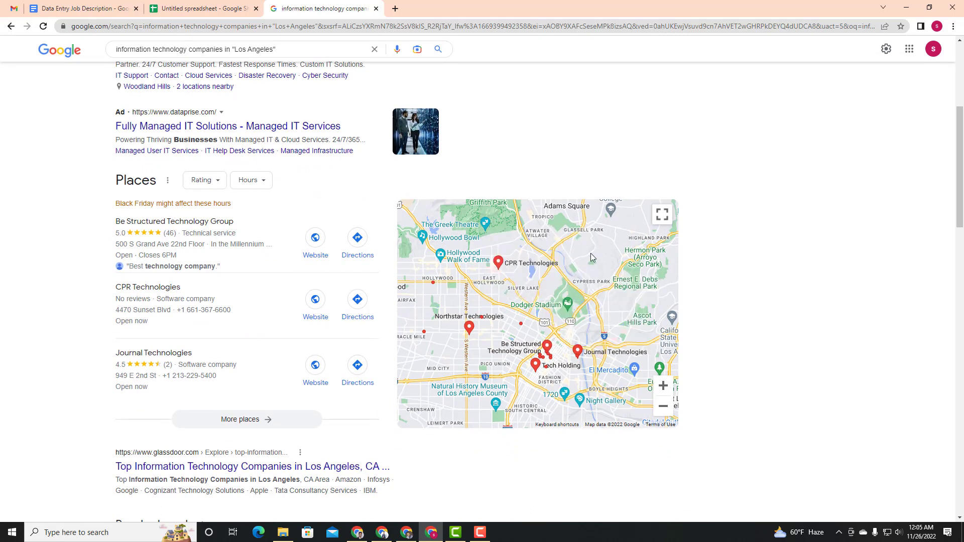
pyautogui.click(259, 426)
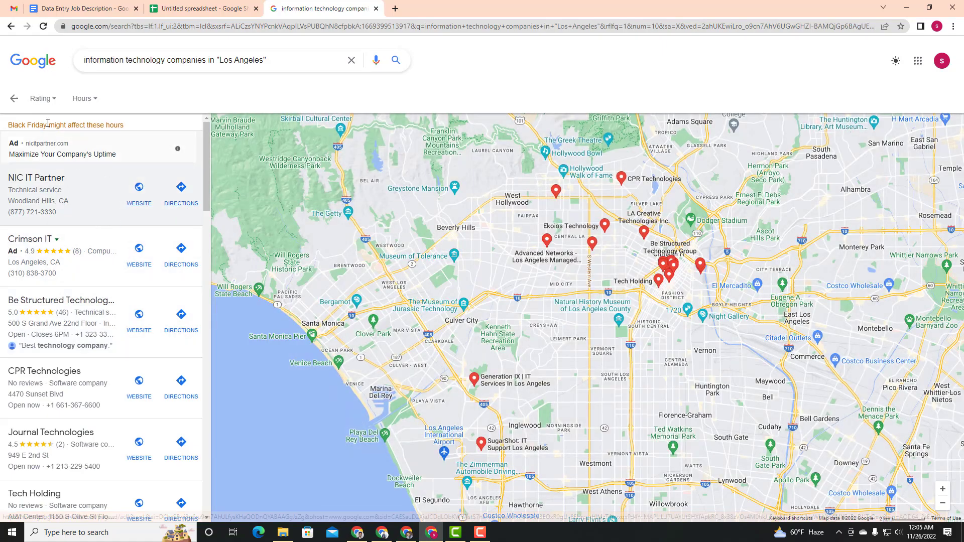
# Step: Browse the map and the list of Los Angeles companies, and view the Crimson IT listing's details
pyautogui.scroll(-1, 522, 317)
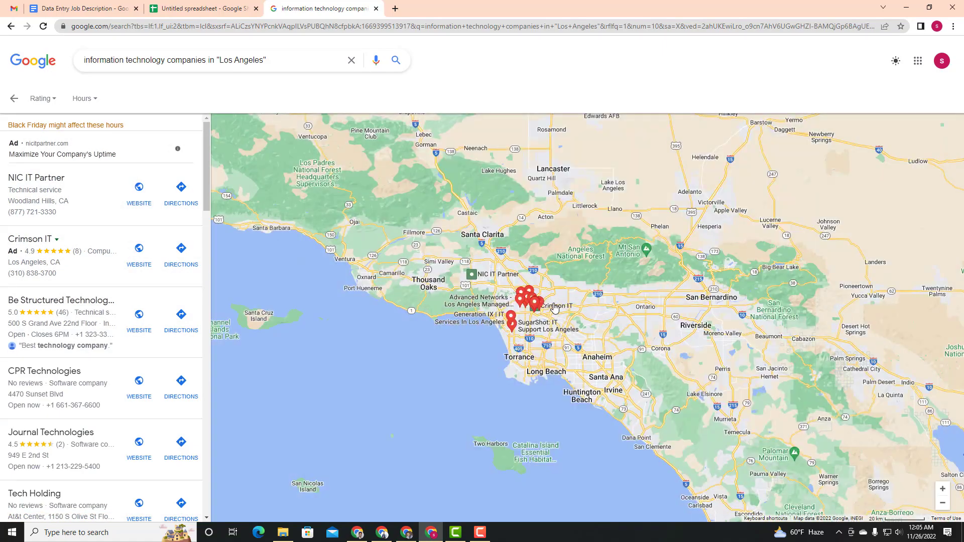
pyautogui.scroll(2, 562, 299)
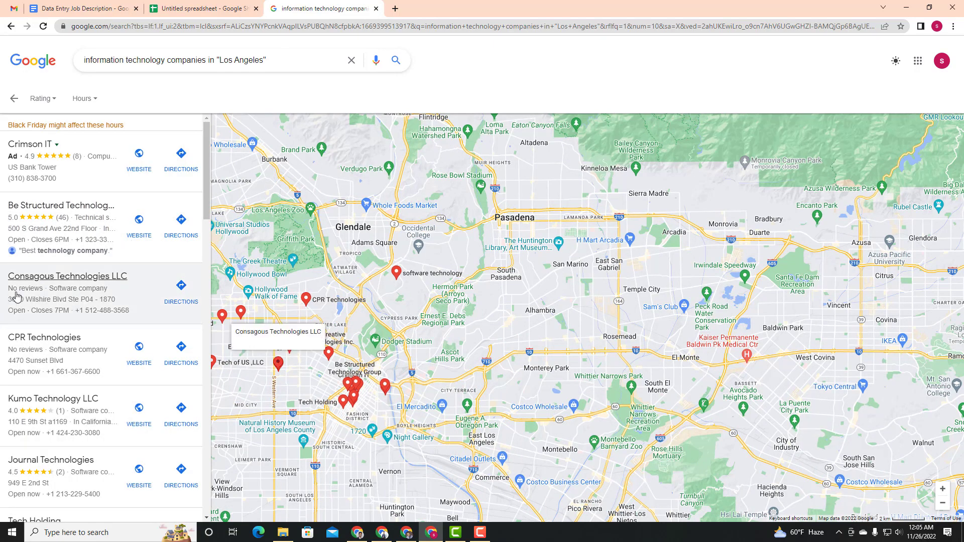
pyautogui.scroll(-20, 71, 245)
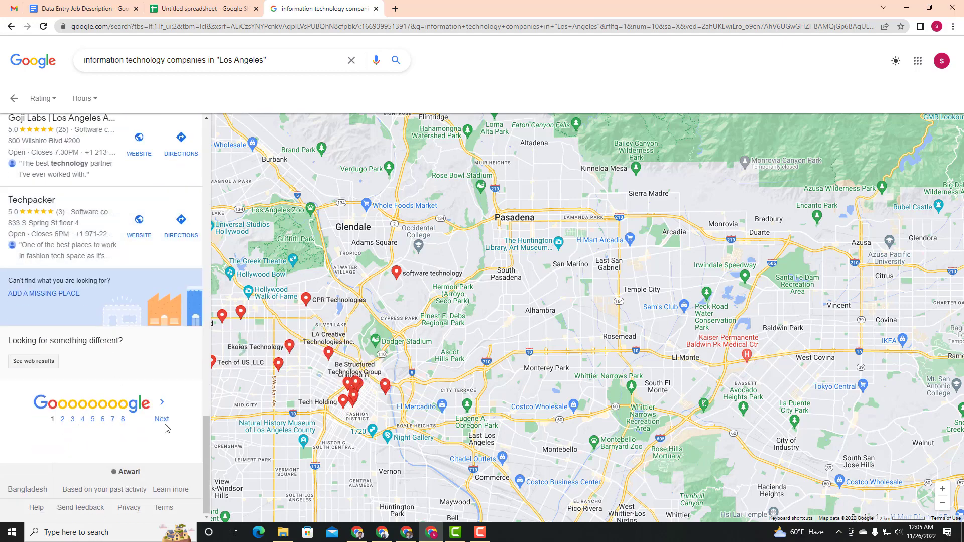
pyautogui.scroll(20, 121, 372)
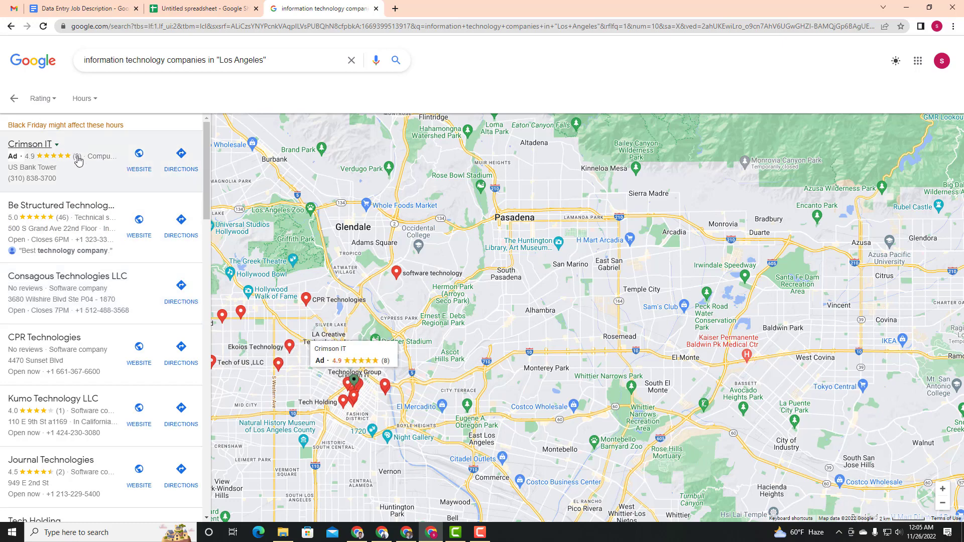
pyautogui.click(75, 179)
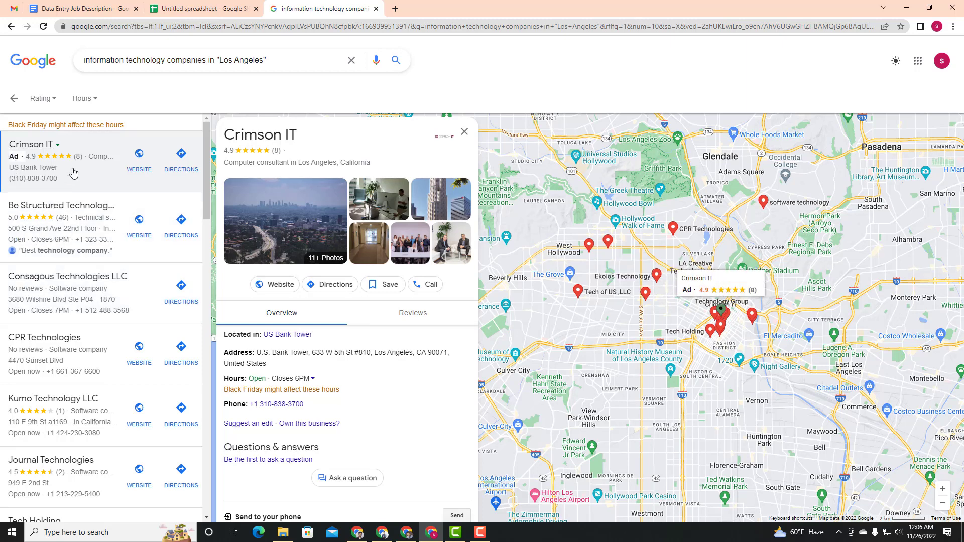
# Step: Open the Be Structured Technology Group listing and review its address, phone and profile details
pyautogui.click(67, 238)
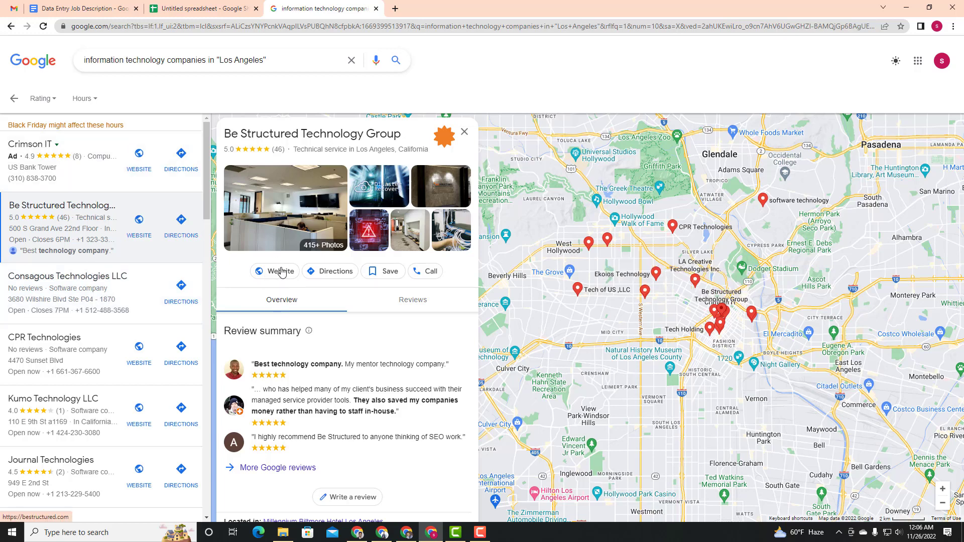
pyautogui.scroll(-6, 308, 321)
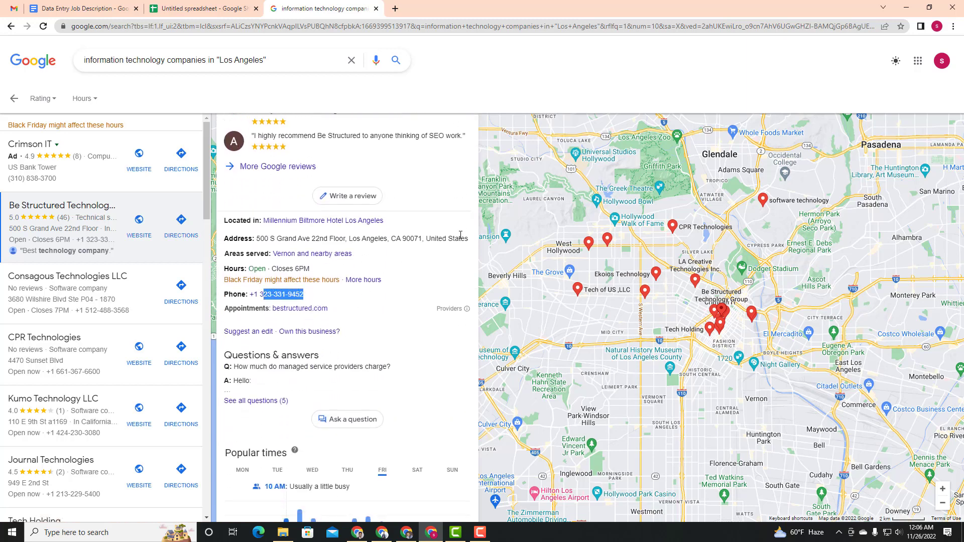
pyautogui.click(385, 239)
pyautogui.scroll(-10, 337, 313)
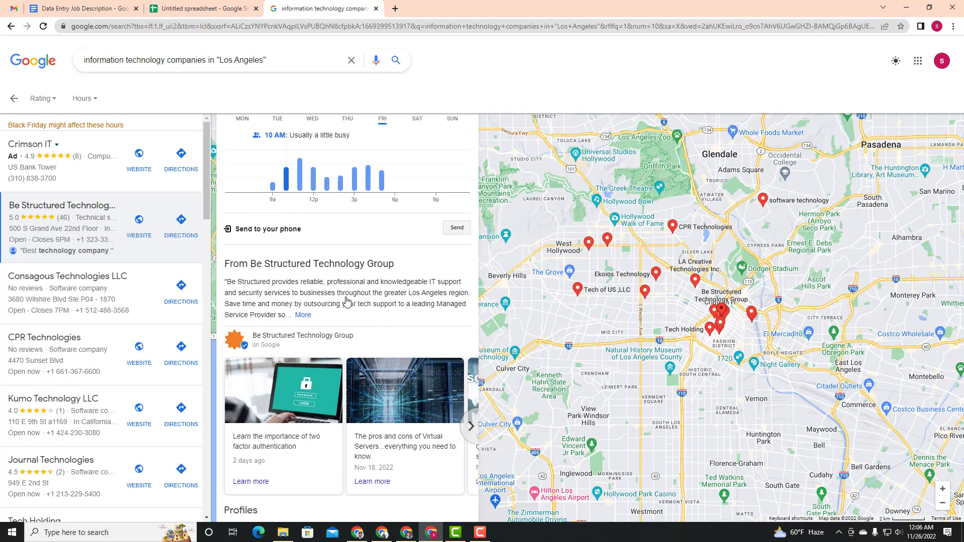
pyautogui.scroll(-3, 337, 304)
pyautogui.scroll(15, 329, 308)
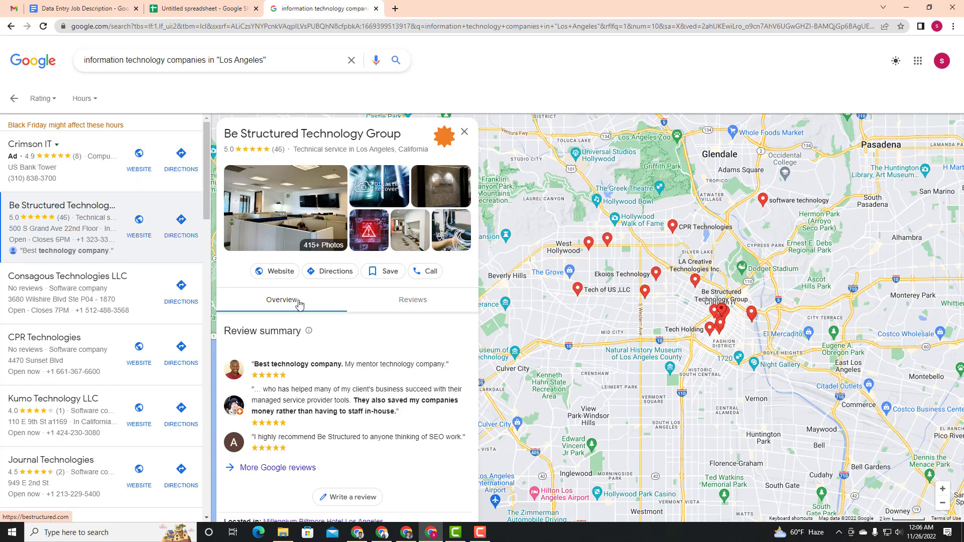
# Step: Open Be Structured Technology Group's website from its listing in a new browser tab and deny its cookies
pyautogui.click(281, 272)
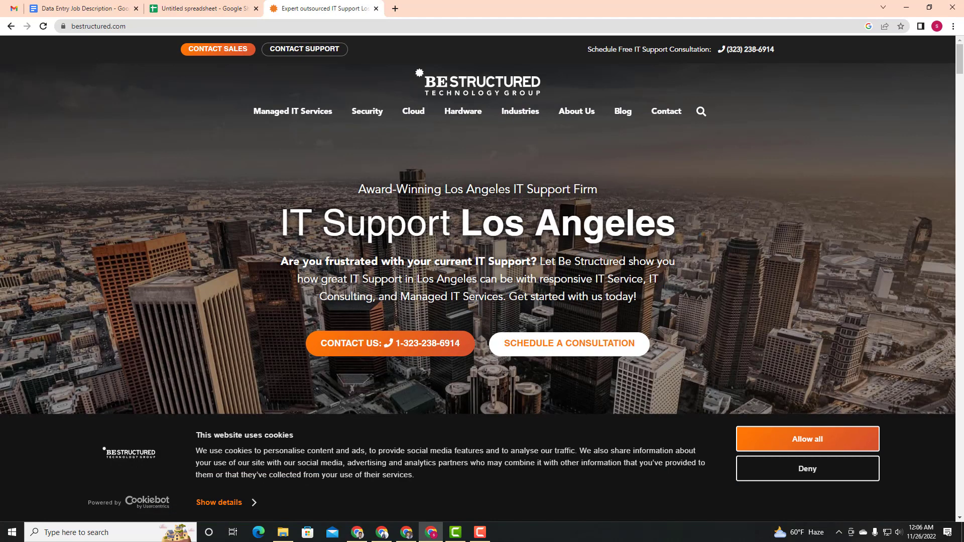
pyautogui.click(11, 26)
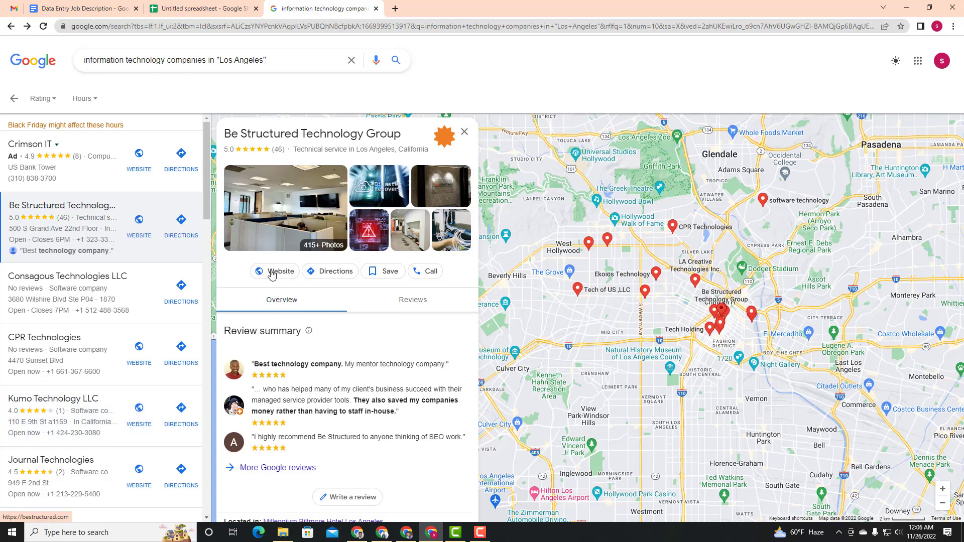
pyautogui.rightClick(272, 276)
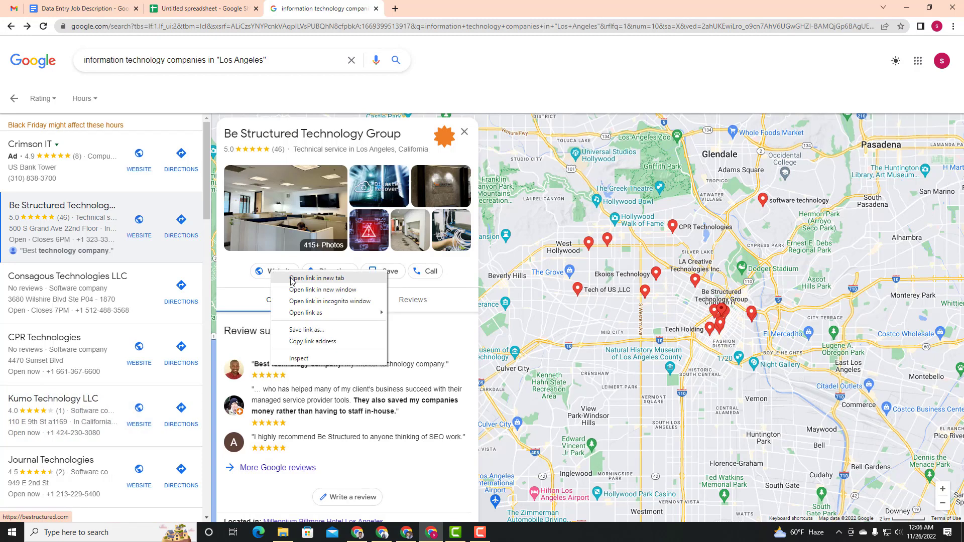
pyautogui.click(300, 279)
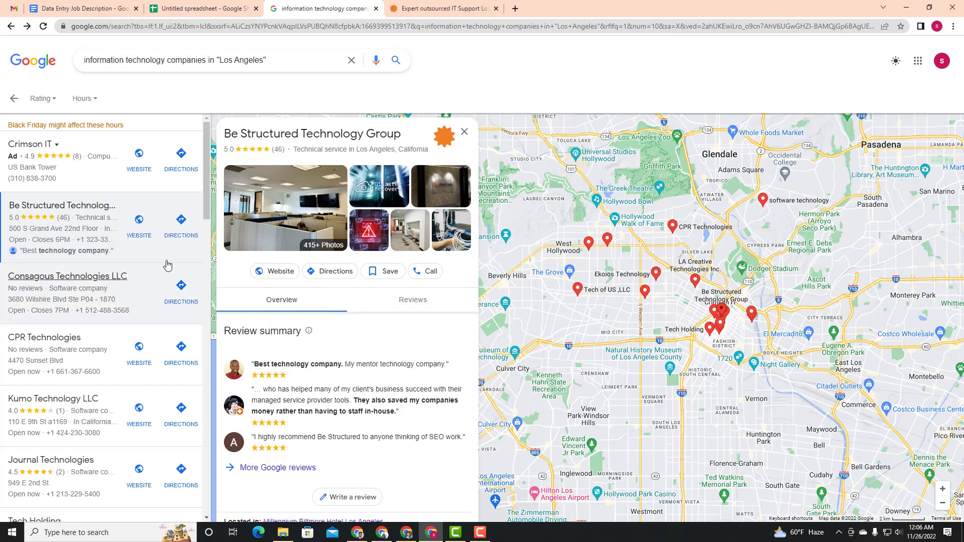
pyautogui.click(442, 9)
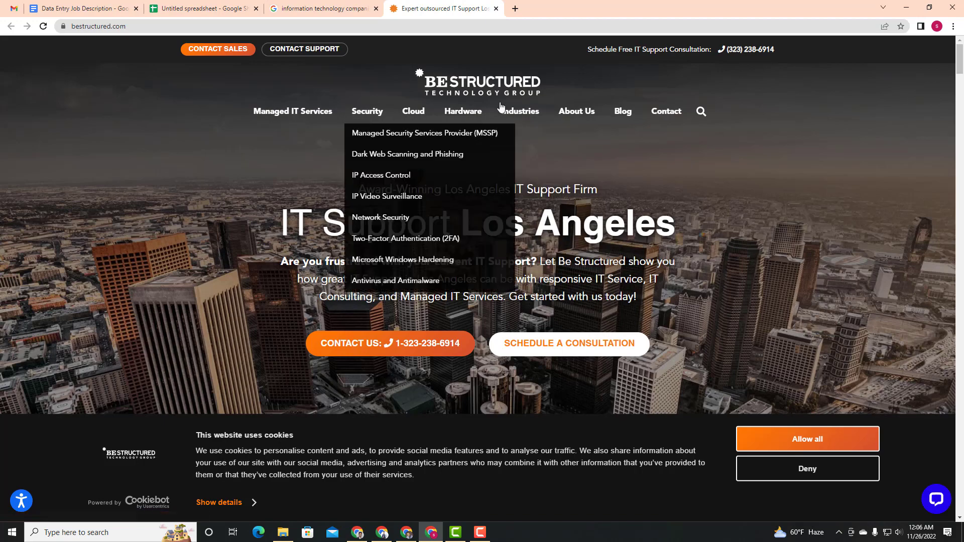
pyautogui.click(321, 9)
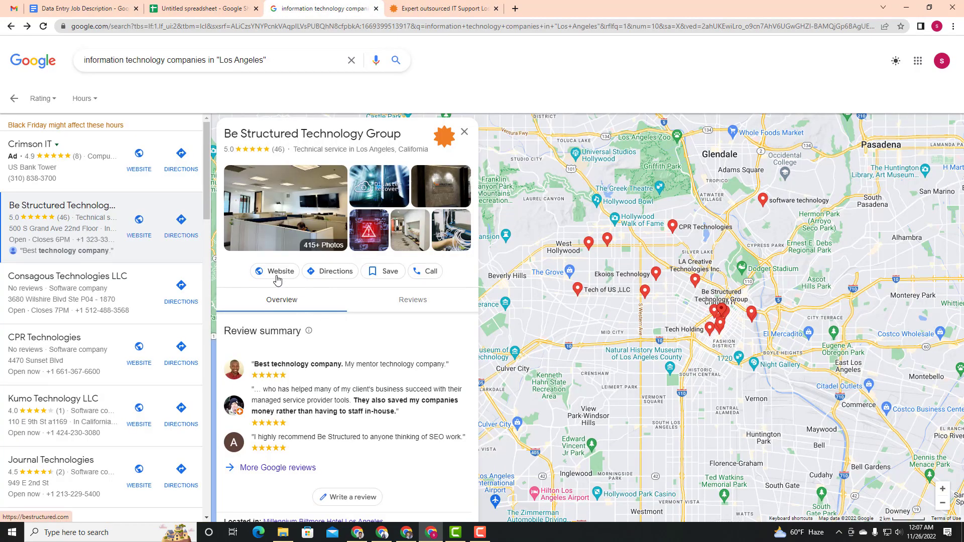
pyautogui.click(480, 4)
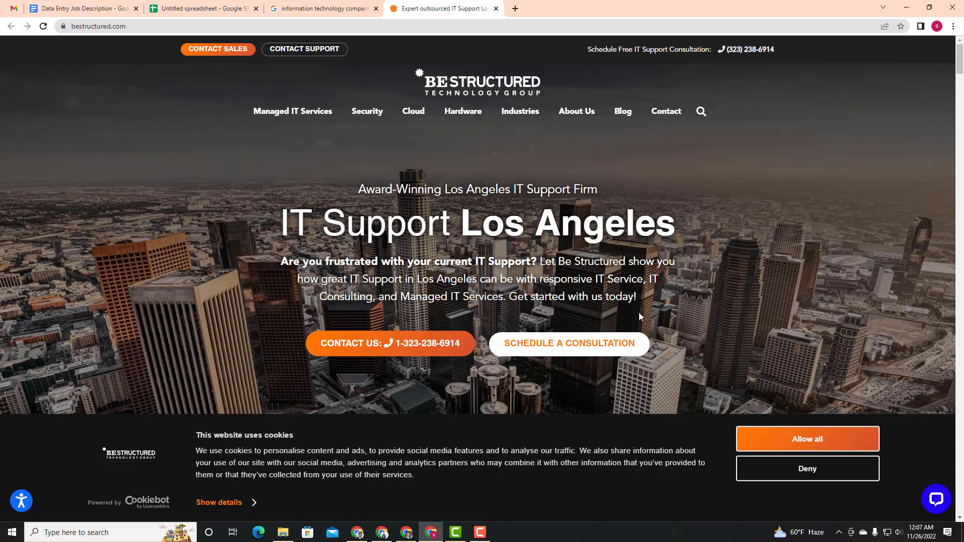
pyautogui.click(857, 476)
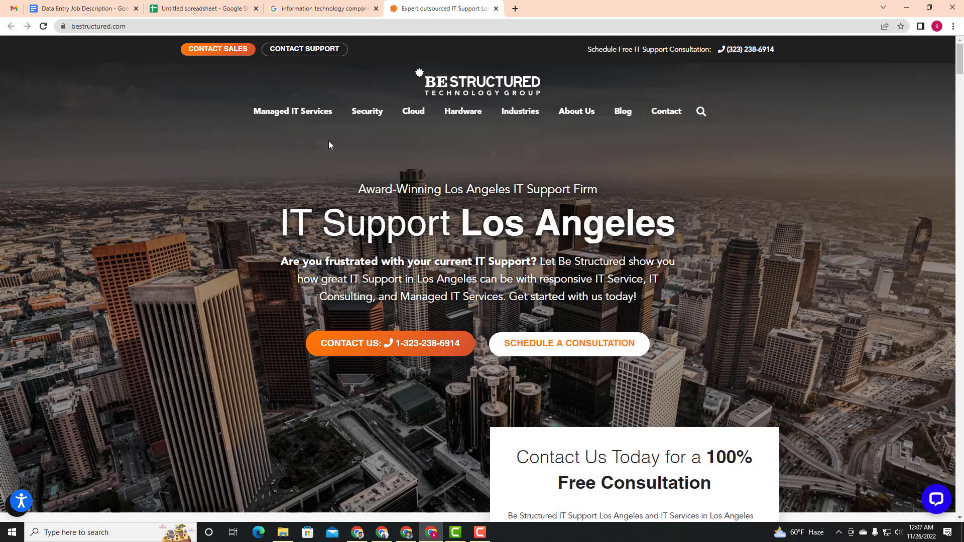
# Step: Copy the company name Be Structured Technology Group from its Google listing into cell A2 of the spreadsheet
pyautogui.moveTo(553, 107)
pyautogui.click(291, 6)
pyautogui.moveTo(402, 135); pyautogui.dragTo(229, 132)
pyautogui.hotkey('ctrl', 'c')
pyautogui.click(206, 8)
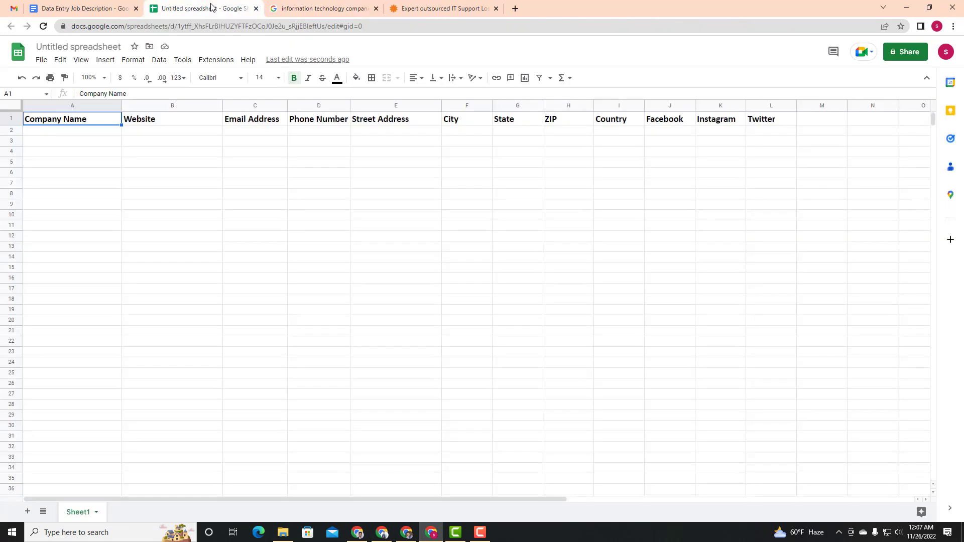
pyautogui.click(64, 141)
pyautogui.click(61, 131)
pyautogui.hotkey('ctrl', 'v')
pyautogui.click(152, 132)
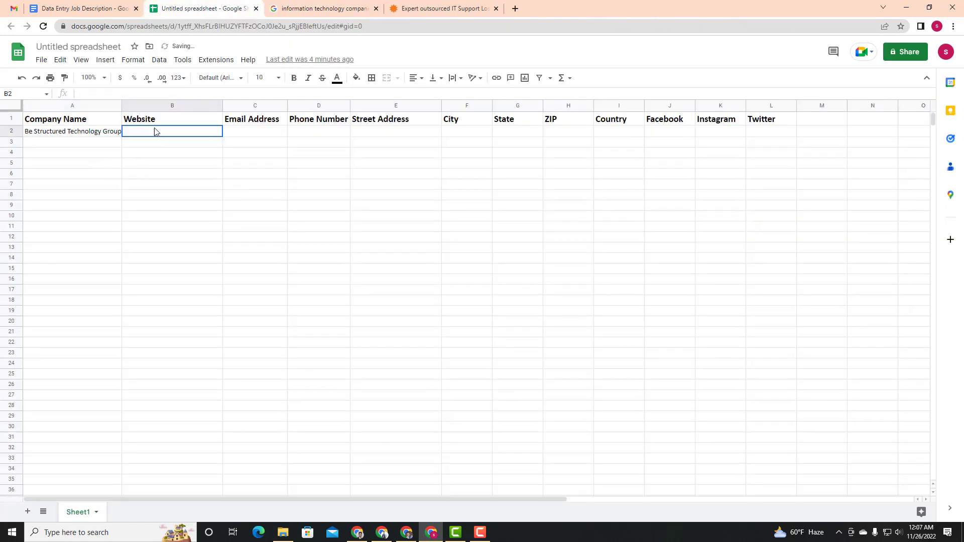
pyautogui.click(430, 5)
pyautogui.click(98, 26)
pyautogui.hotkey('ctrl', 'c')
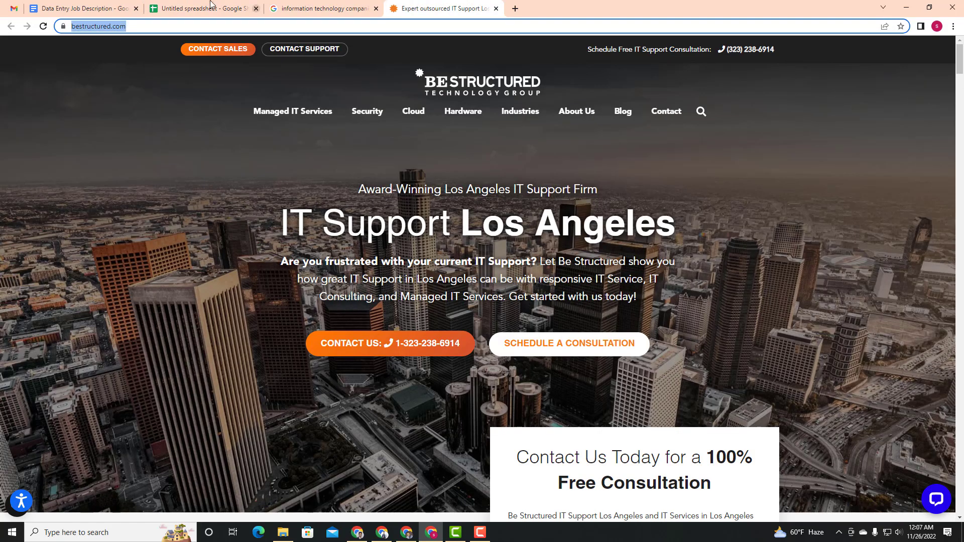
pyautogui.click(211, 8)
pyautogui.hotkey('ctrl', 'v')
pyautogui.click(240, 237)
# Step: Select the email cell C2, look through the company's homepage down to its footer for an email address, and open the Contact page
pyautogui.click(255, 132)
pyautogui.click(466, 7)
pyautogui.click(447, 119)
pyautogui.scroll(-15, 447, 119)
pyautogui.scroll(-20, 413, 267)
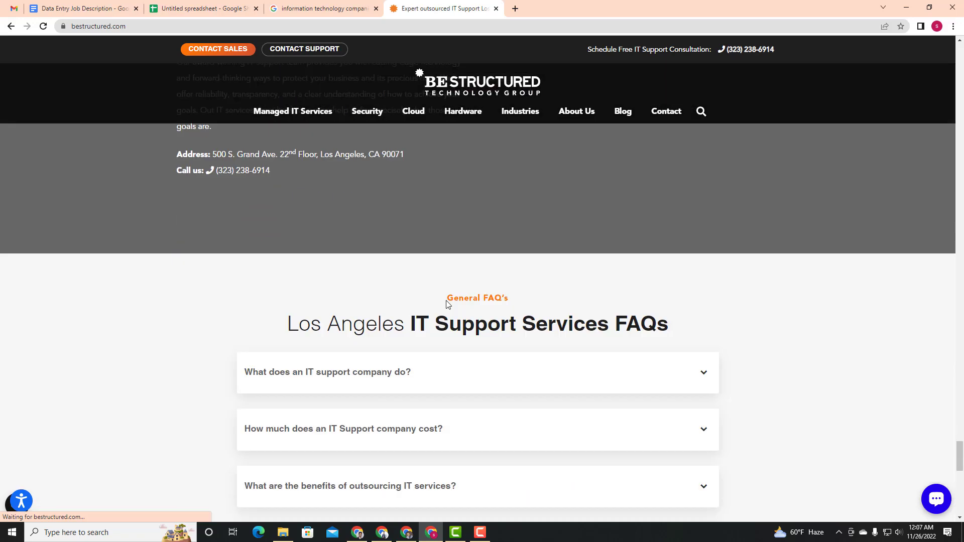
pyautogui.scroll(-4, 425, 343)
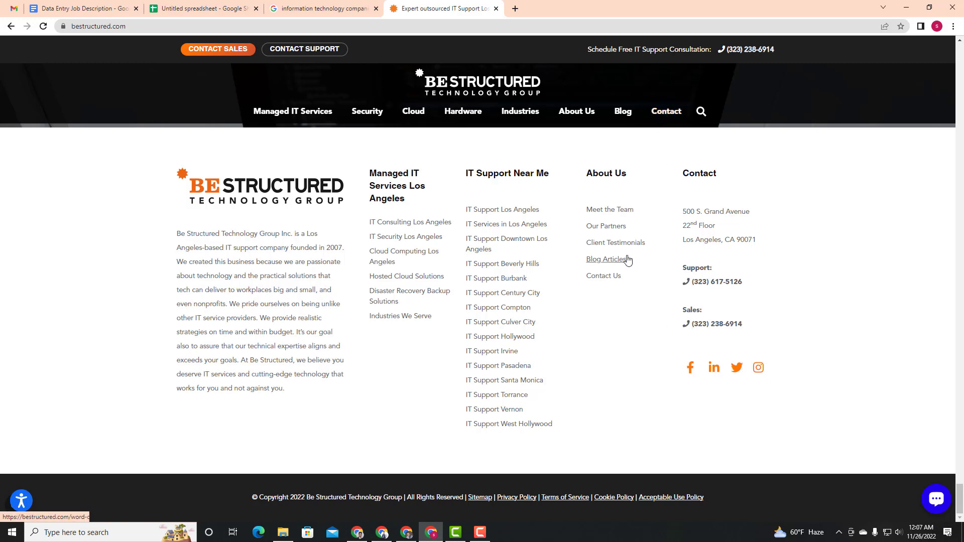
pyautogui.click(666, 111)
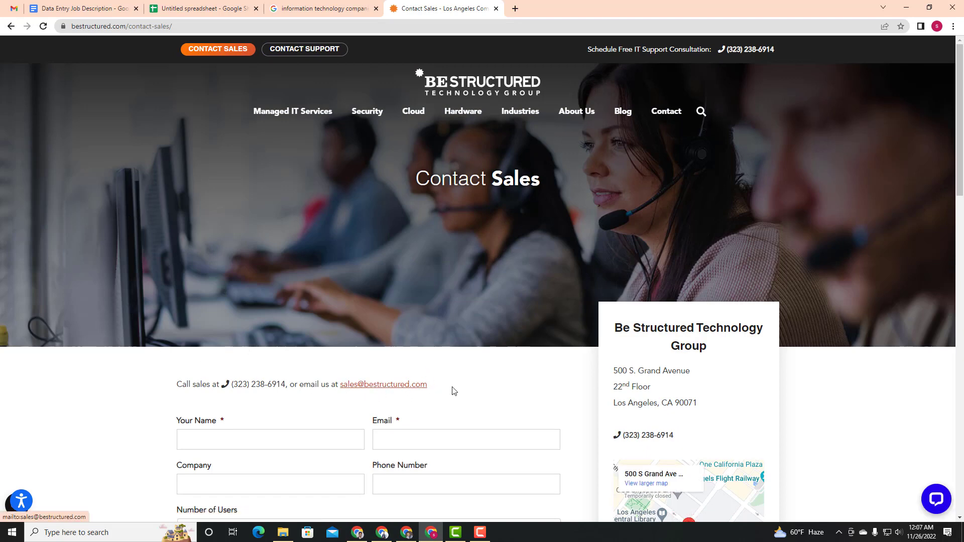
# Step: Copy the sales email address from the Contact Sales page into cell C2 of the spreadsheet
pyautogui.moveTo(454, 390); pyautogui.dragTo(340, 385)
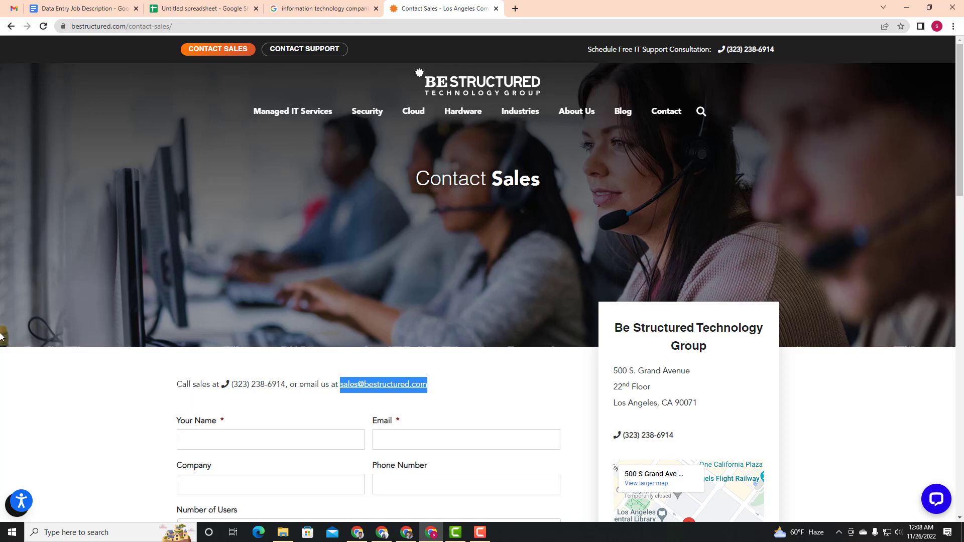
pyautogui.scroll(-15, 495, 284)
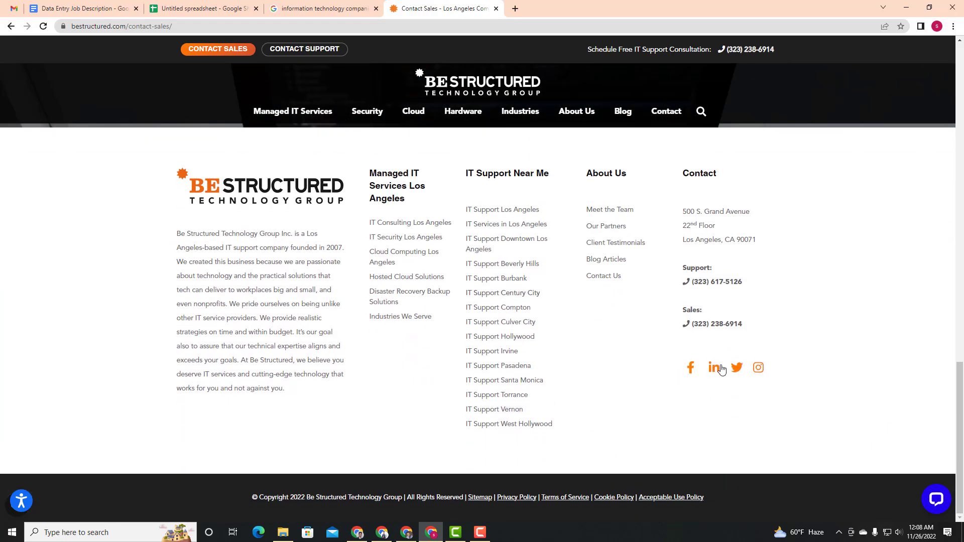
pyautogui.scroll(6, 311, 282)
pyautogui.scroll(14, 311, 281)
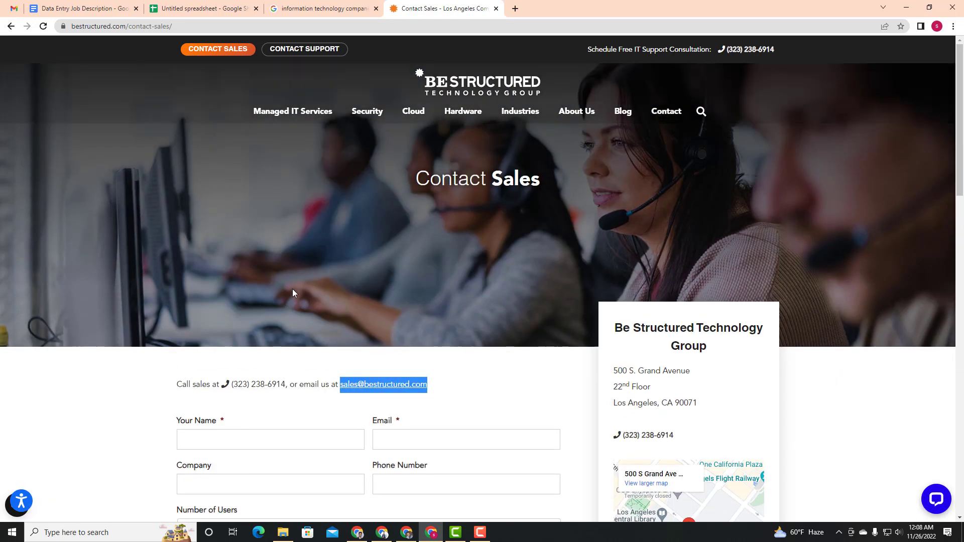
pyautogui.click(220, 8)
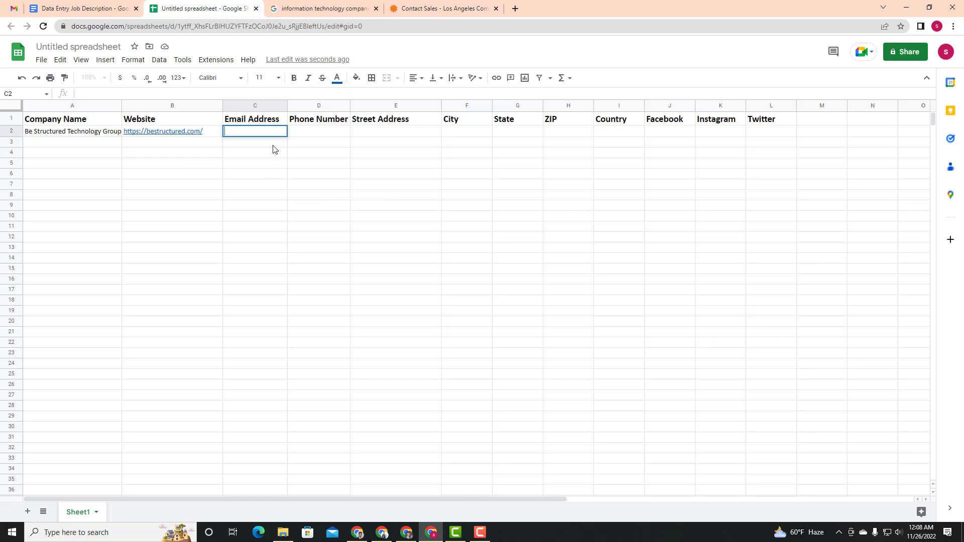
pyautogui.hotkey('ctrl', 'v')
pyautogui.click(244, 153)
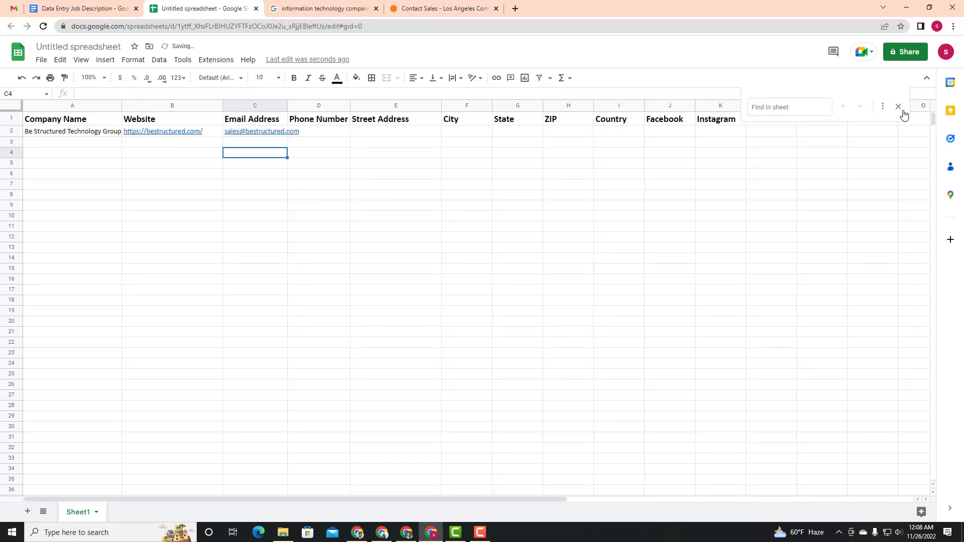
# Step: Open the company's Facebook page from the social links in its website footer
pyautogui.click(429, 8)
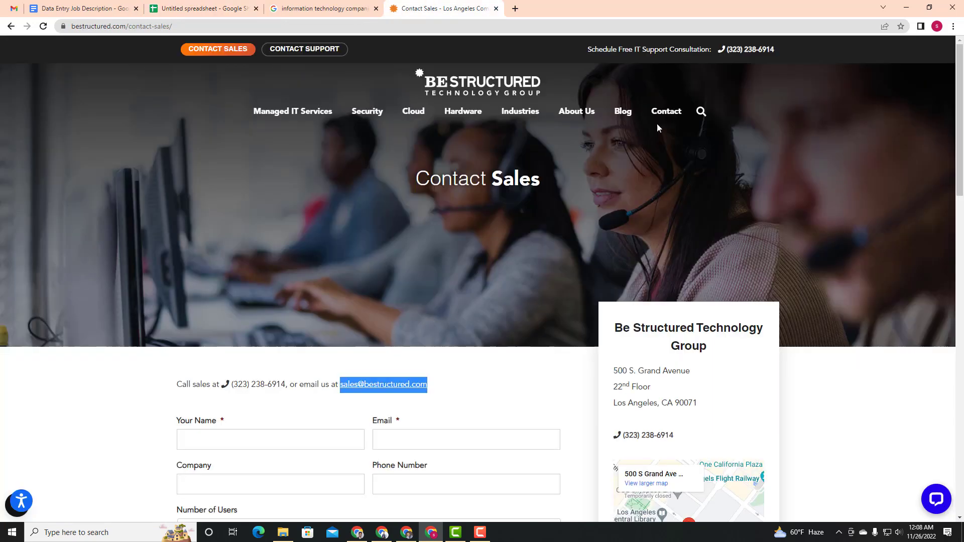
pyautogui.scroll(-5, 415, 291)
pyautogui.scroll(3, 827, 237)
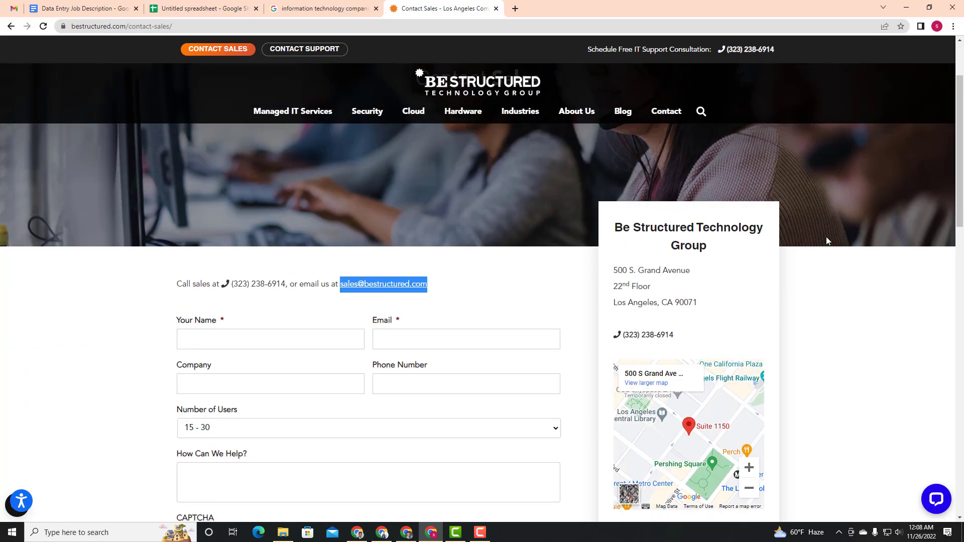
pyautogui.scroll(-10, 822, 386)
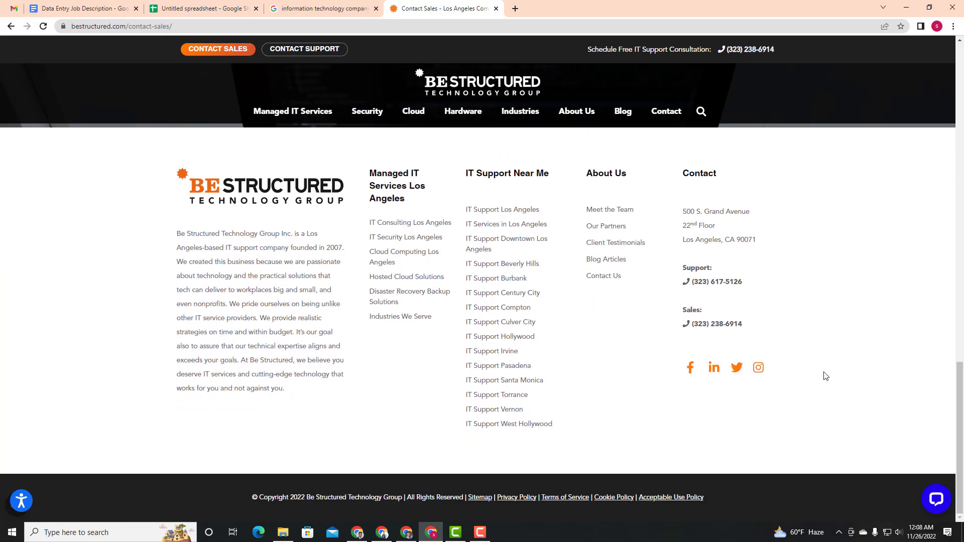
pyautogui.click(692, 371)
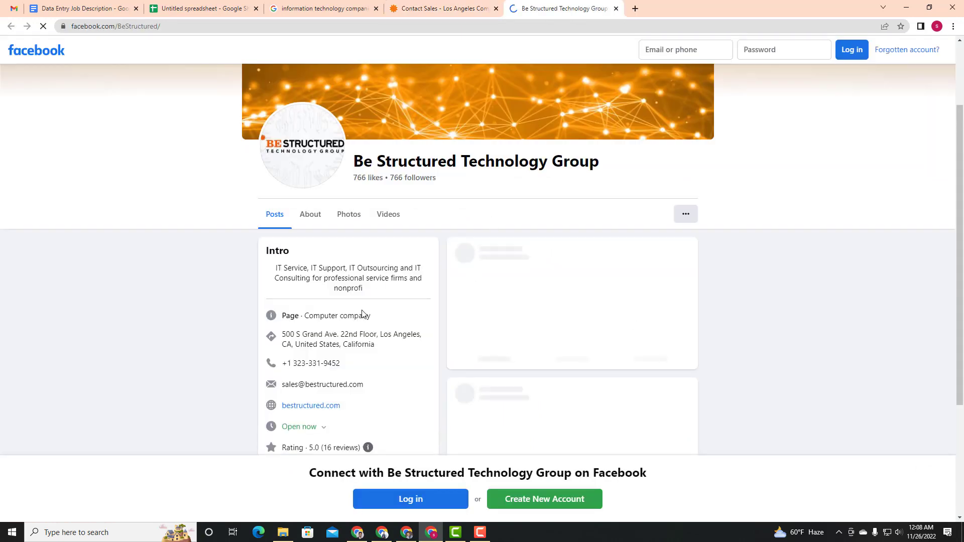
# Step: Examine the address, phone and email in the About section of the company's Facebook page
pyautogui.click(311, 214)
pyautogui.scroll(-4, 520, 291)
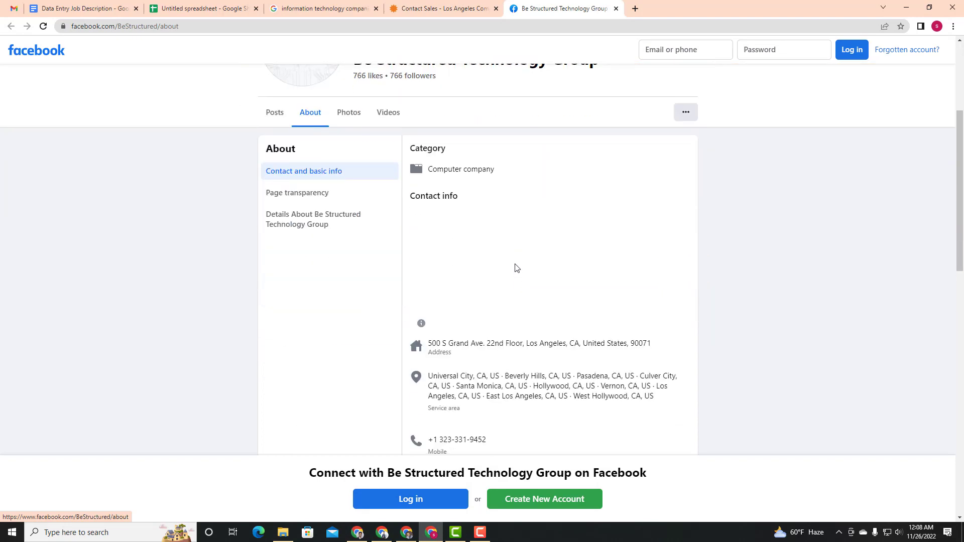
pyautogui.scroll(-2, 503, 311)
pyautogui.scroll(-2, 491, 321)
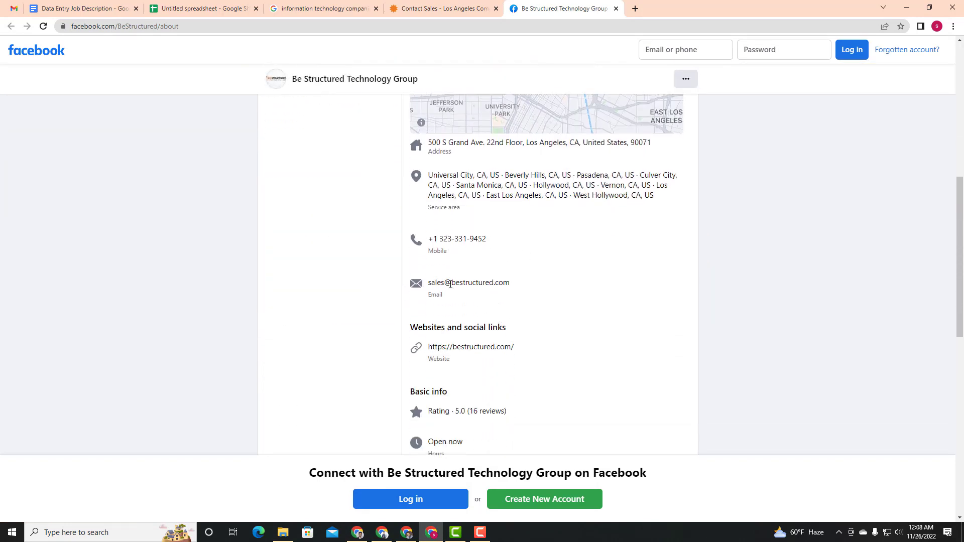
pyautogui.moveTo(527, 287); pyautogui.dragTo(428, 282)
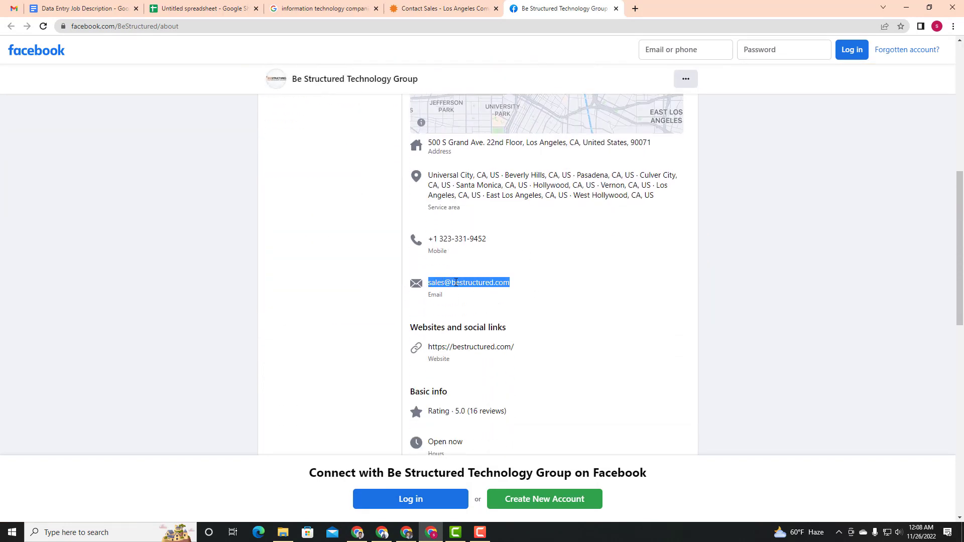
pyautogui.click(538, 289)
pyautogui.scroll(2, 513, 282)
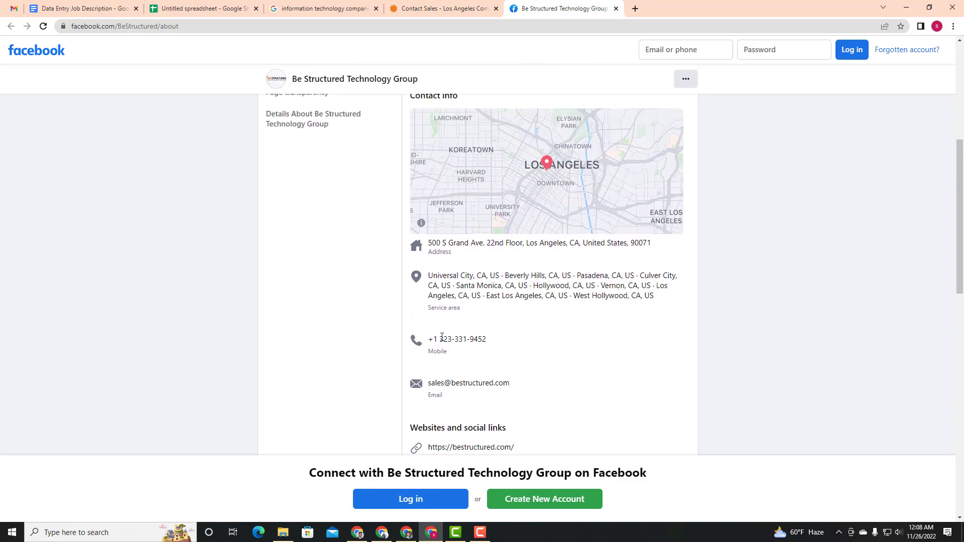
# Step: Open the company's Instagram and Twitter profiles from its website footer and check them for contact details
pyautogui.click(433, 8)
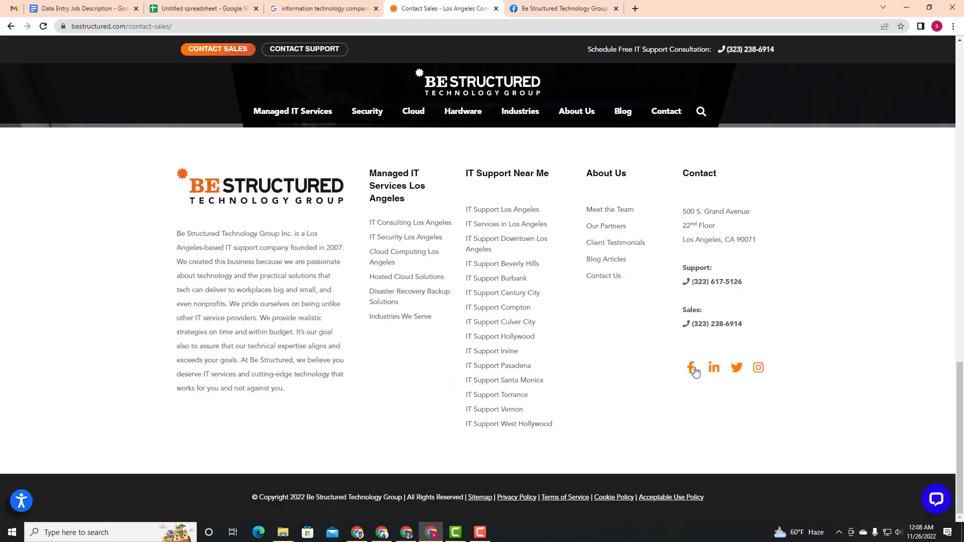
pyautogui.click(759, 367)
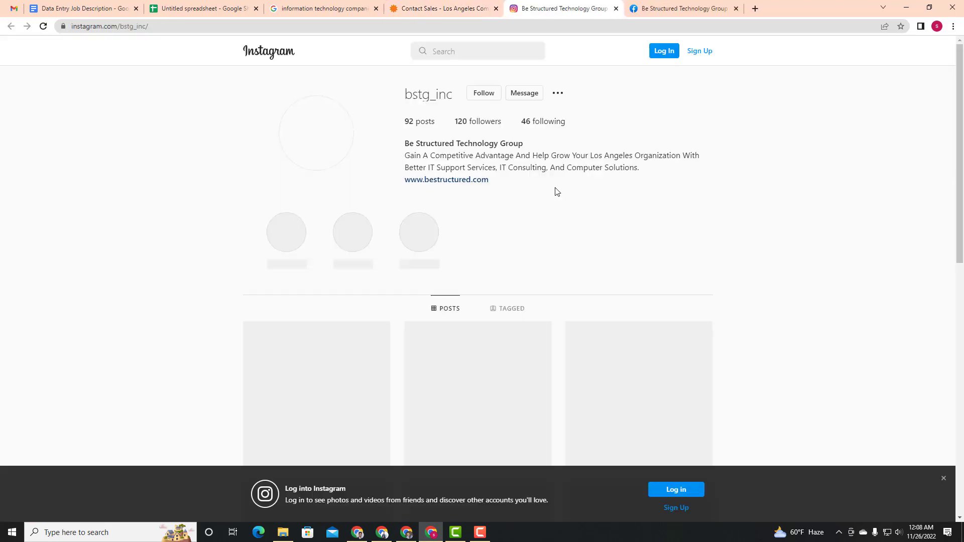
pyautogui.moveTo(532, 184); pyautogui.dragTo(398, 150)
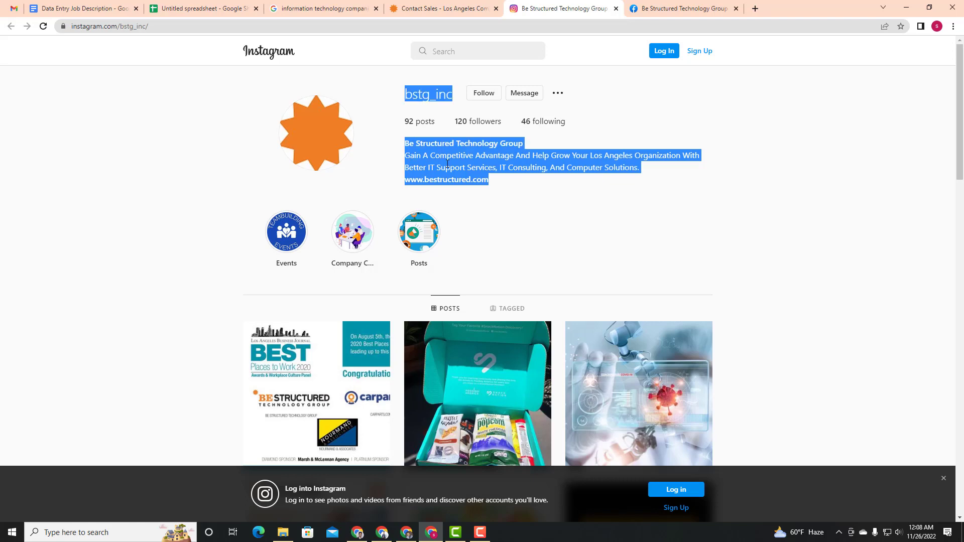
pyautogui.click(407, 8)
pyautogui.click(737, 370)
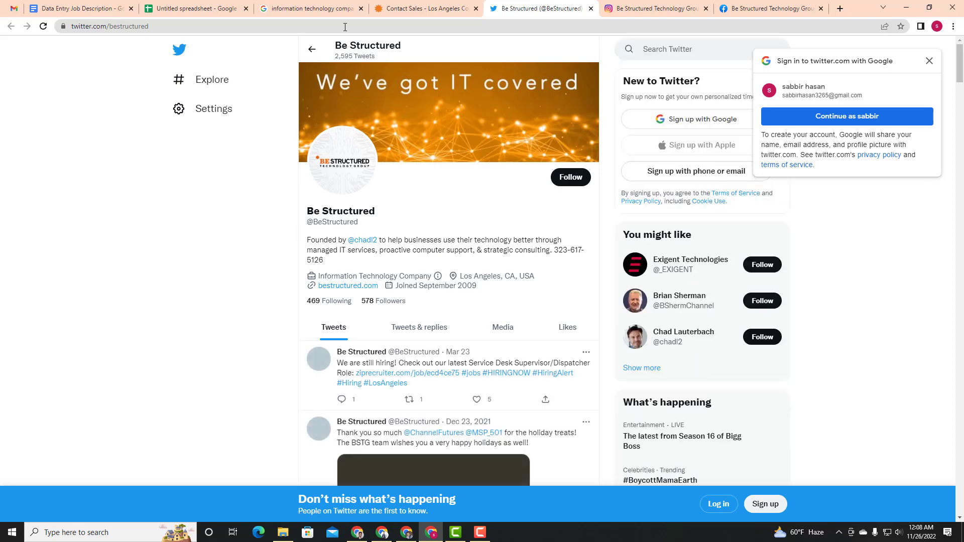
pyautogui.click(454, 9)
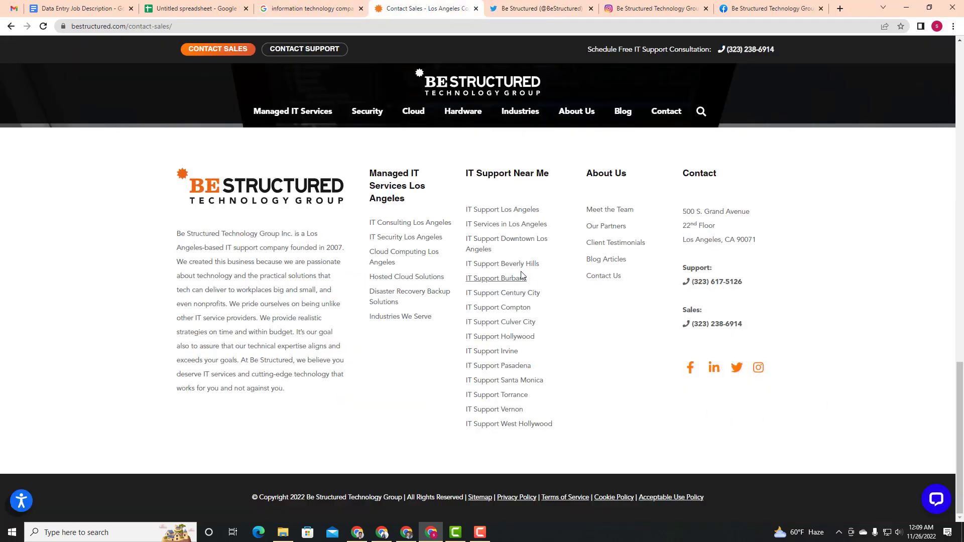
# Step: Select the Phone Number cell D2 in the spreadsheet and try to select the support phone number in the company's website footer
pyautogui.click(191, 8)
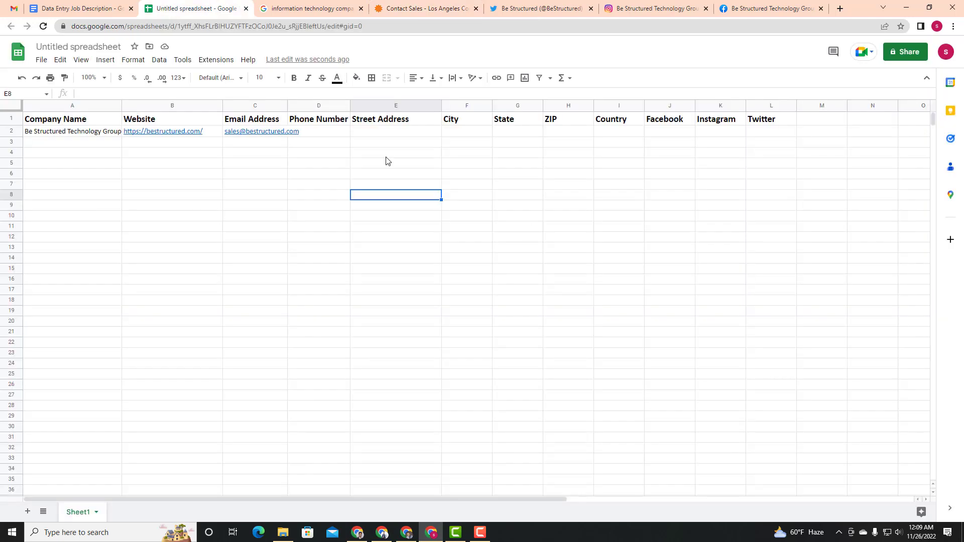
pyautogui.click(257, 135)
pyautogui.click(202, 155)
pyautogui.click(314, 134)
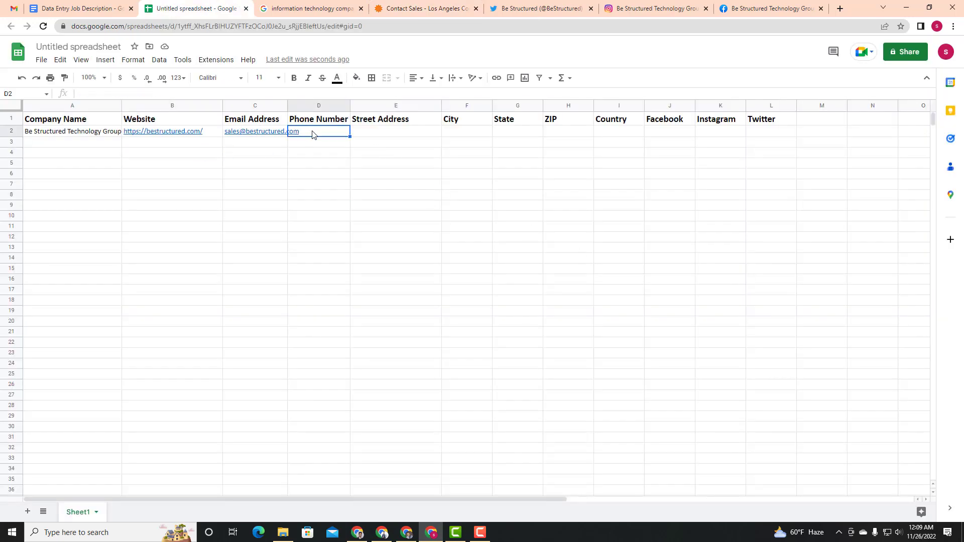
pyautogui.click(428, 7)
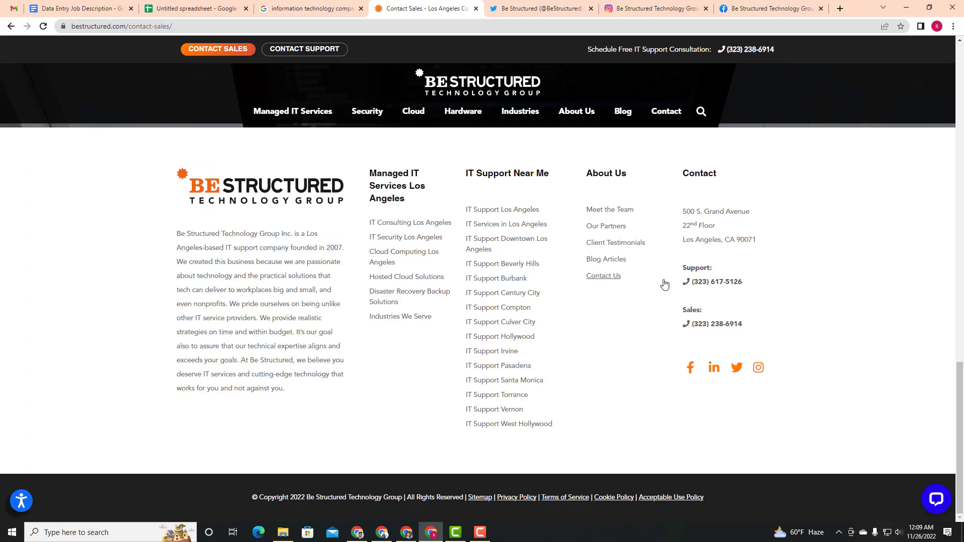
pyautogui.moveTo(761, 275)
pyautogui.mouseDown()
pyautogui.moveTo(687, 285)
pyautogui.moveTo(909, 288)
pyautogui.moveTo(728, 283)
pyautogui.moveTo(753, 280)
pyautogui.mouseUp()
pyautogui.click(753, 281)
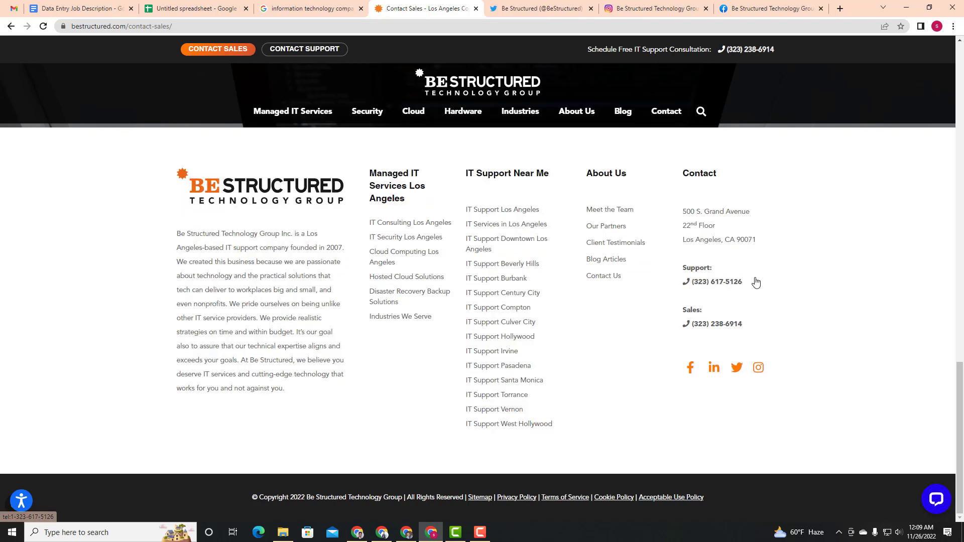
# Step: Compare the mobile number on the company's Facebook page with the phone numbers in its website footer
pyautogui.click(739, 8)
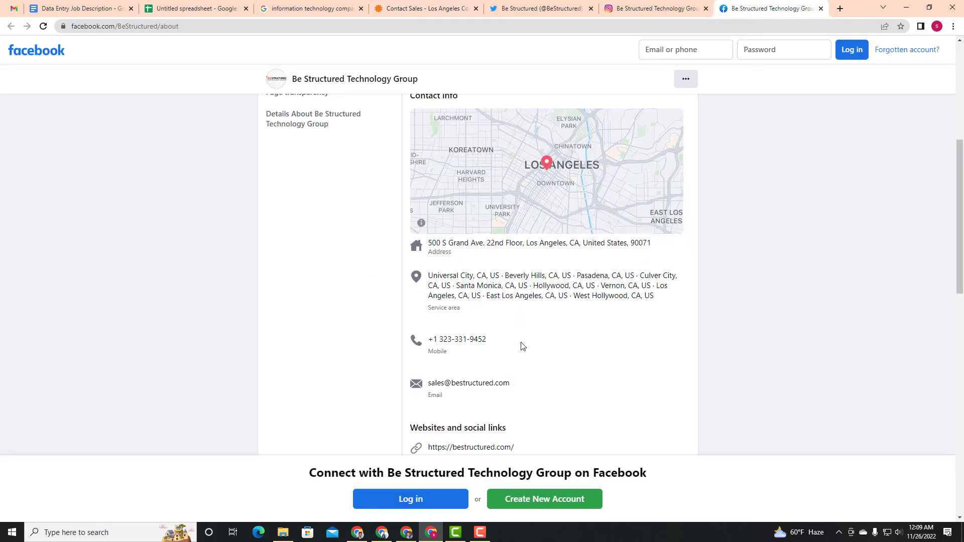
pyautogui.moveTo(487, 340); pyautogui.dragTo(442, 339)
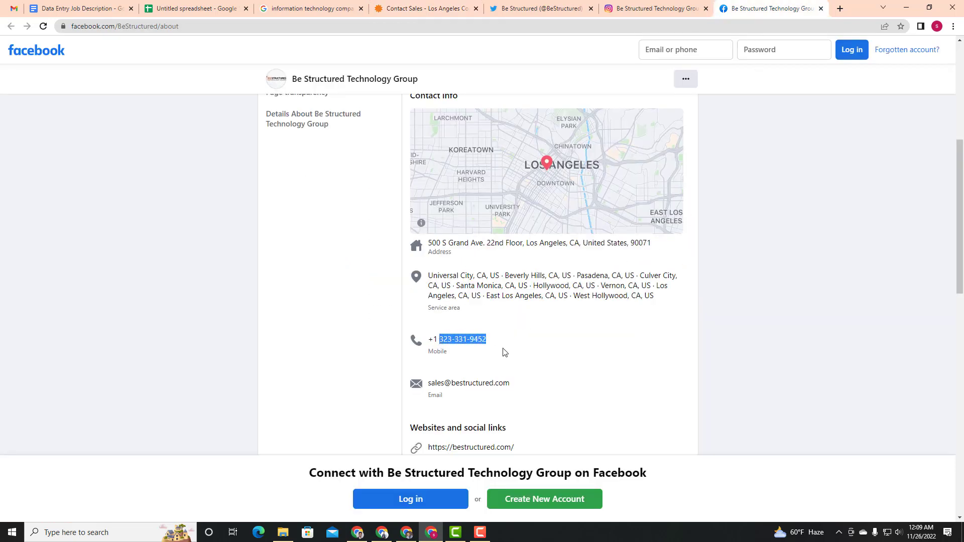
pyautogui.click(535, 8)
pyautogui.click(469, 7)
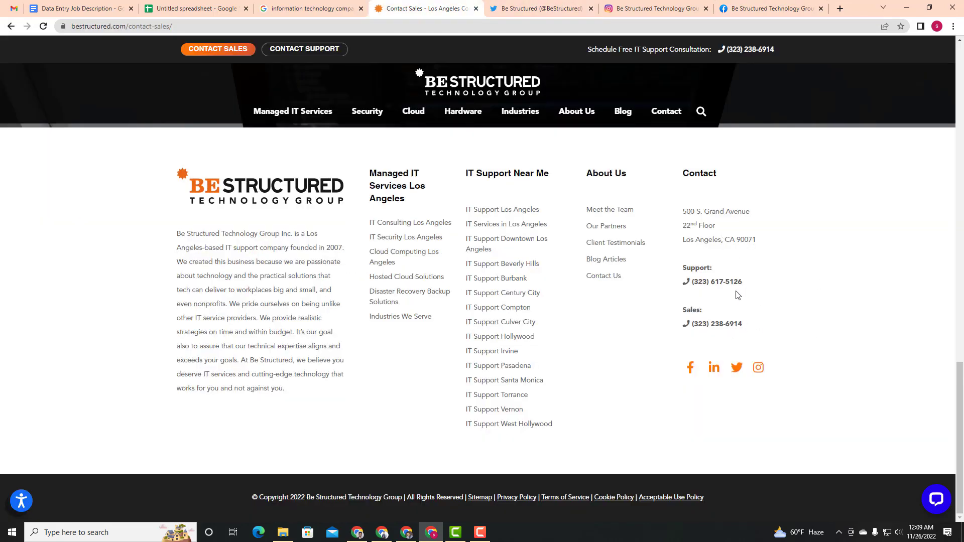
pyautogui.scroll(3, 737, 295)
pyautogui.scroll(-3, 738, 295)
pyautogui.hotkey('ctrl', '9')
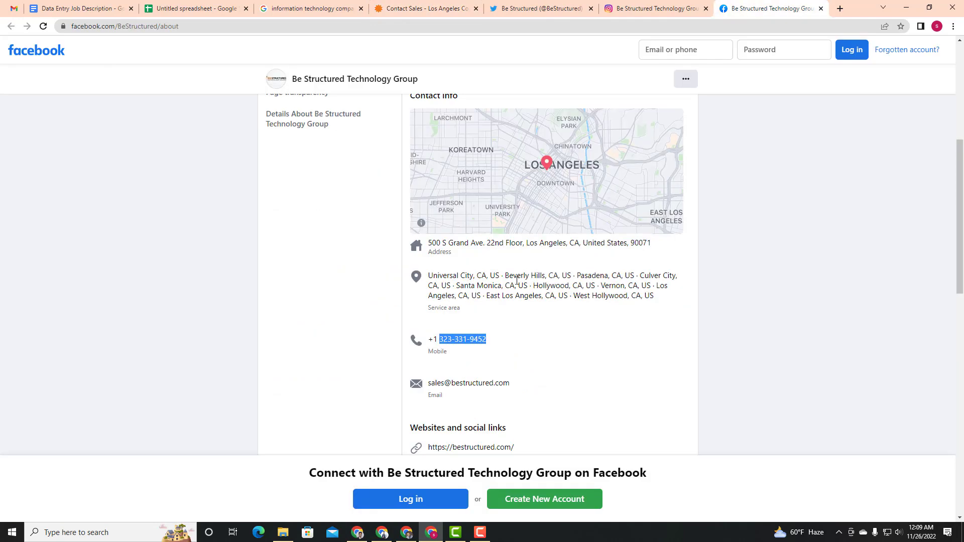
# Step: Copy the support phone number from the contact details in the company's website footer into Phone Number cell D2 of the spreadsheet
pyautogui.click(431, 7)
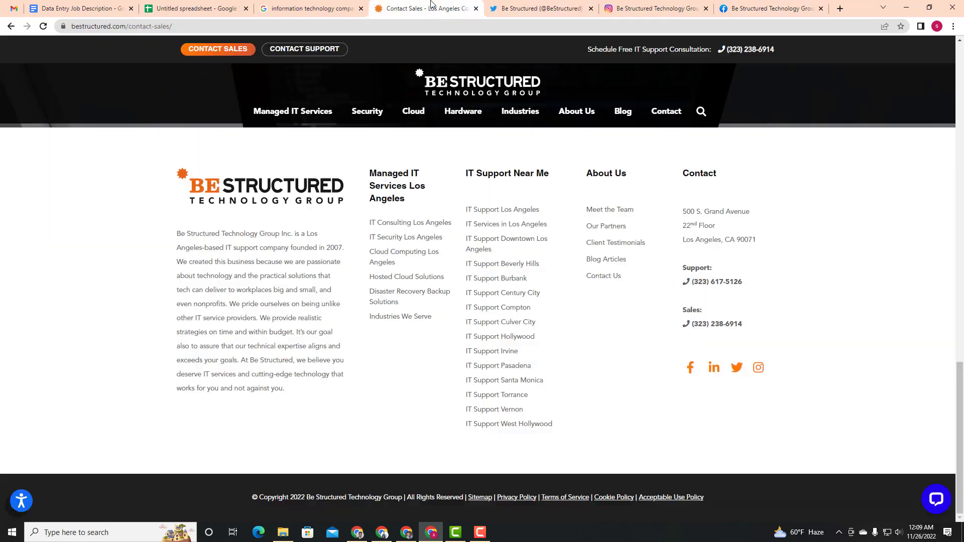
pyautogui.moveTo(679, 288); pyautogui.dragTo(737, 277)
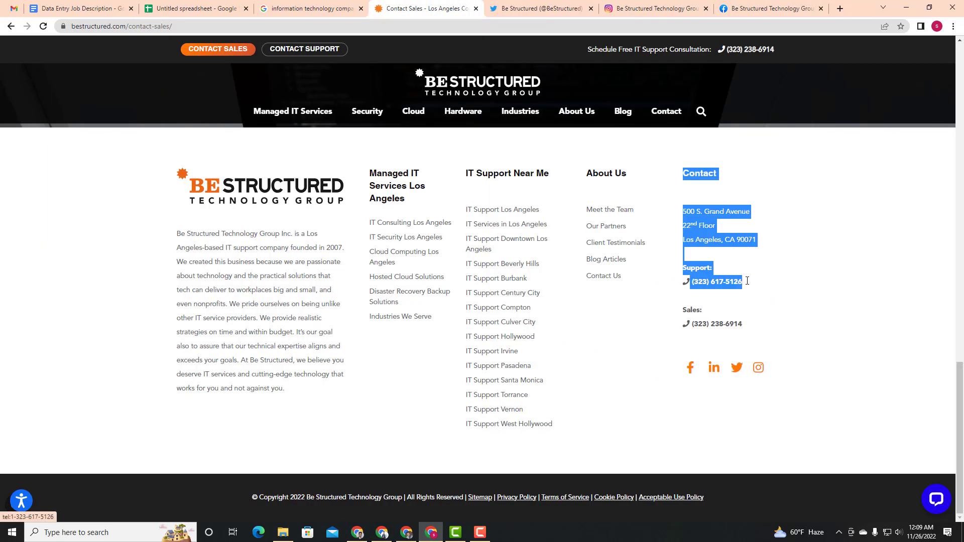
pyautogui.click(599, 339)
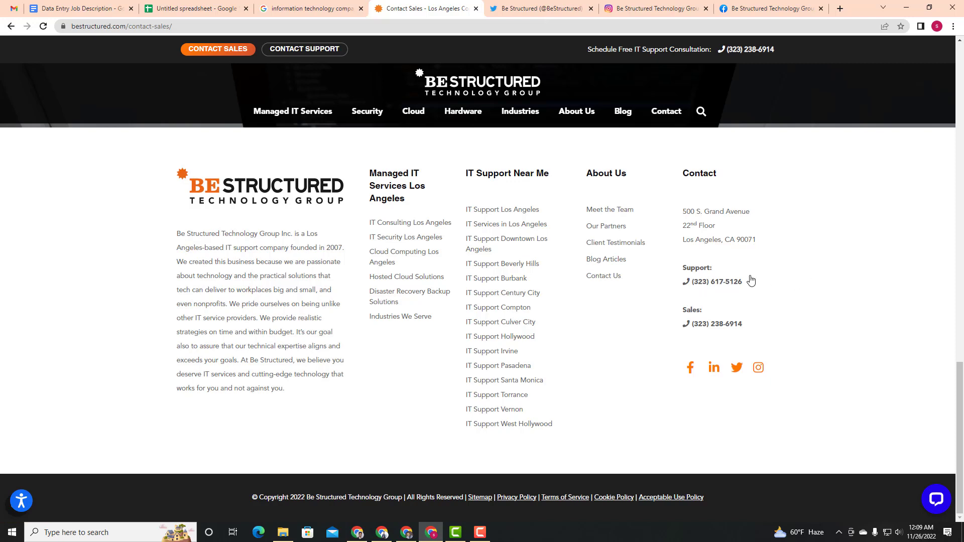
pyautogui.moveTo(746, 285); pyautogui.dragTo(684, 294)
pyautogui.hotkey('ctrl', 'c')
pyautogui.click(682, 274)
pyautogui.click(686, 267)
pyautogui.click(211, 9)
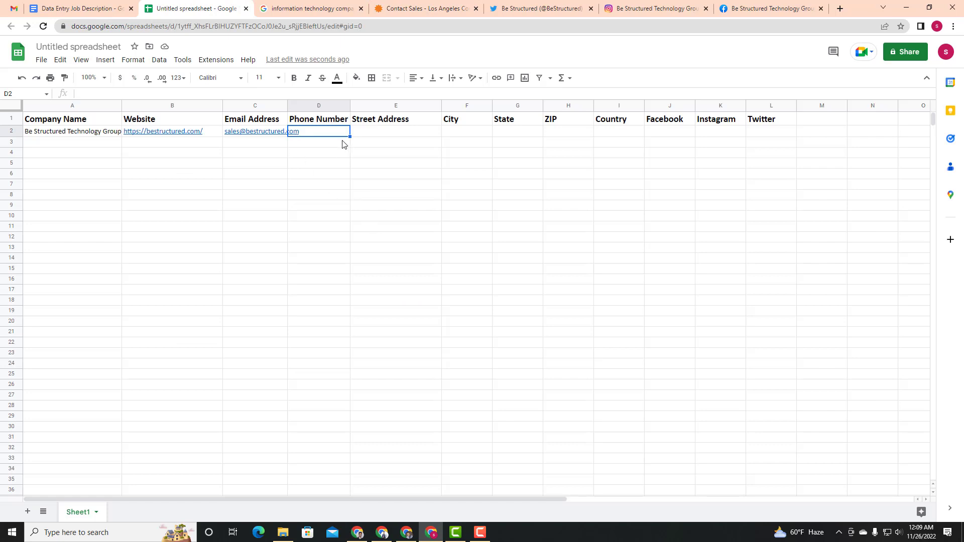
pyautogui.hotkey('ctrl', 'v')
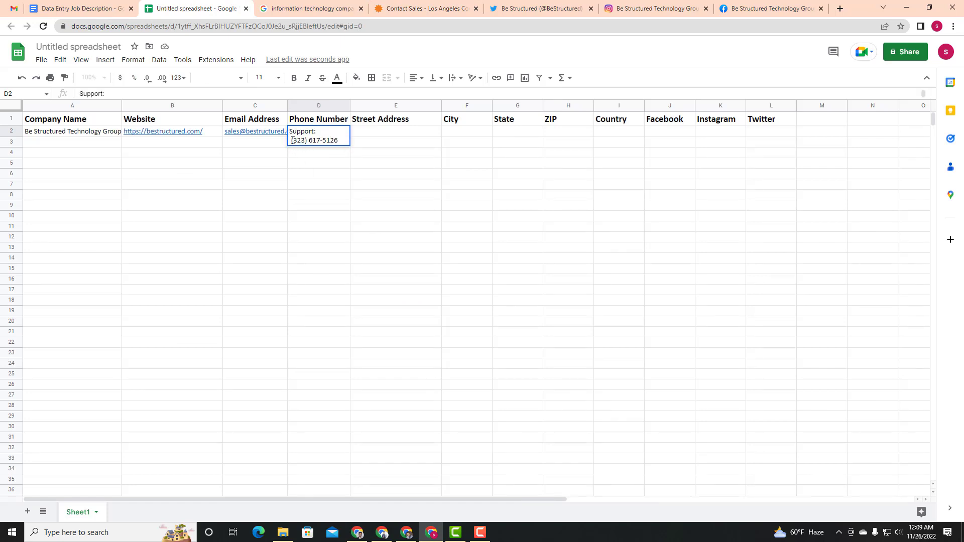
# Step: Remove the "Support:" label from Phone Number cell D2 so that it holds only the number on one line
pyautogui.moveTo(292, 141); pyautogui.dragTo(277, 117)
pyautogui.press('BackSpace')
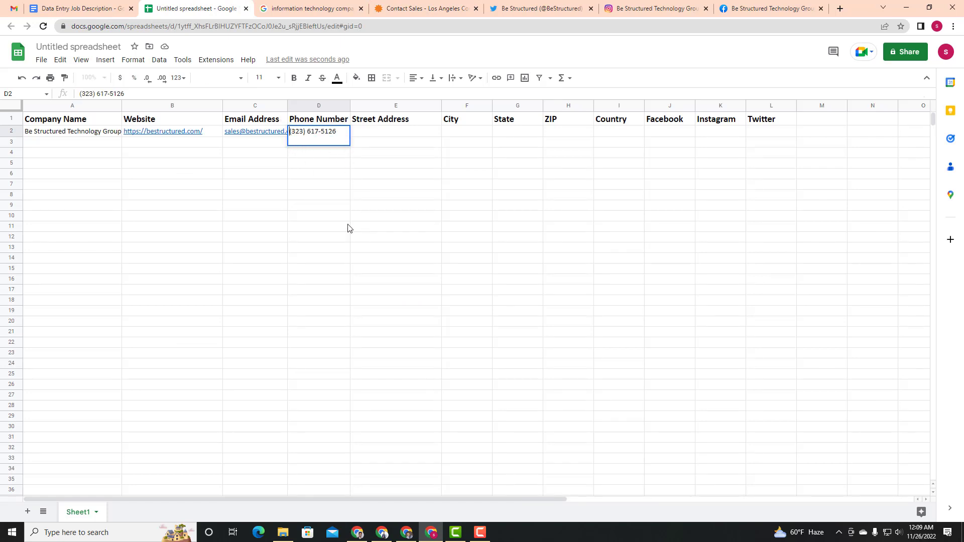
pyautogui.click(330, 215)
pyautogui.click(323, 135)
pyautogui.click(320, 177)
# Step: Copy only the street and floor lines of the address in the company's website footer into Street Address cell E2
pyautogui.click(361, 134)
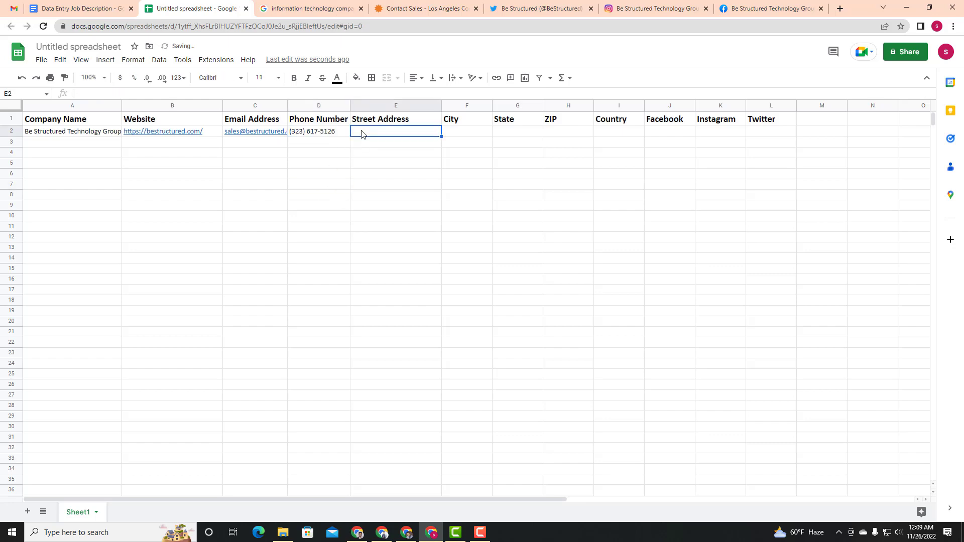
pyautogui.doubleClick(388, 131)
pyautogui.click(382, 5)
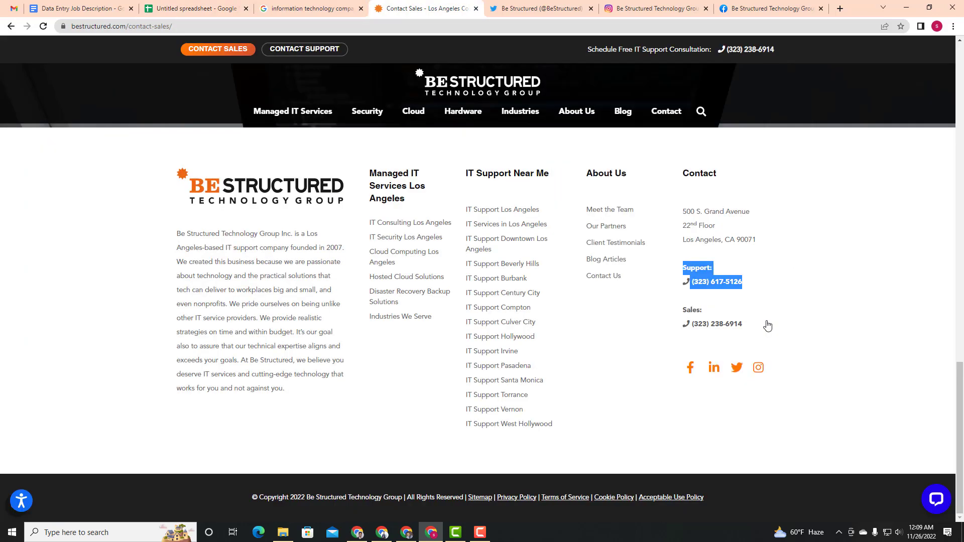
pyautogui.click(802, 229)
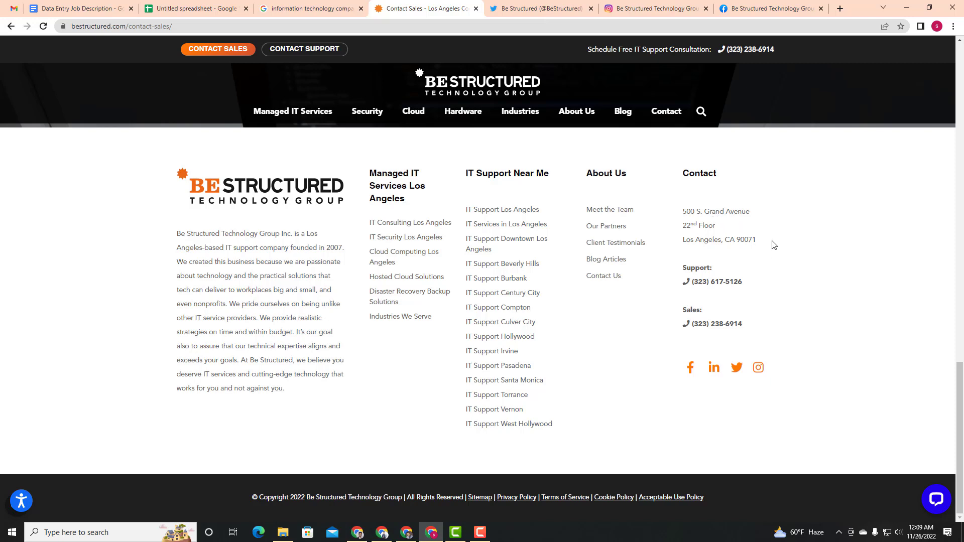
pyautogui.moveTo(774, 244)
pyautogui.mouseDown()
pyautogui.moveTo(684, 210)
pyautogui.moveTo(759, 241)
pyautogui.mouseUp()
pyautogui.hotkey('ctrl', 'a')
pyautogui.click(670, 219)
pyautogui.click(760, 241)
pyautogui.moveTo(737, 240); pyautogui.dragTo(757, 240)
pyautogui.click(750, 240)
pyautogui.moveTo(729, 240); pyautogui.dragTo(734, 243)
pyautogui.click(729, 241)
pyautogui.moveTo(722, 241); pyautogui.dragTo(685, 220)
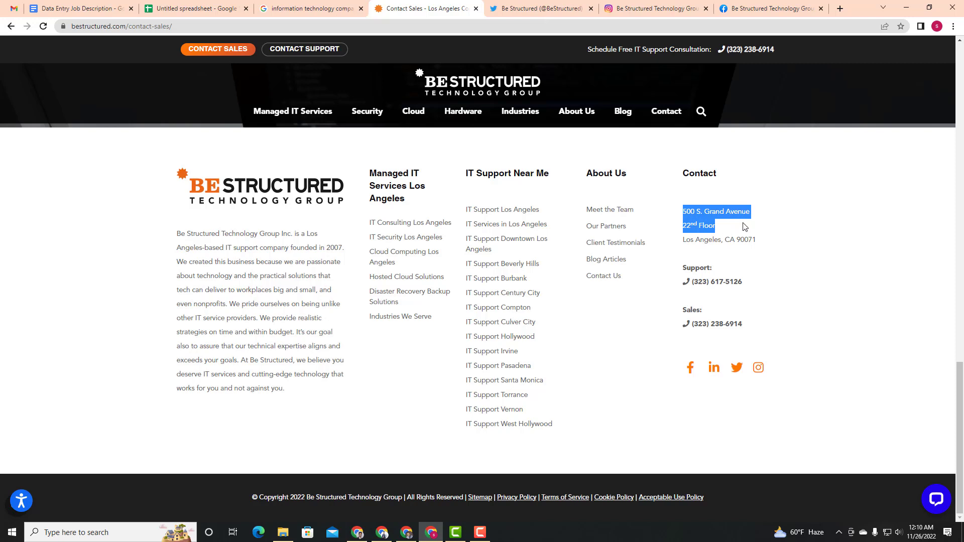
pyautogui.click(147, 9)
pyautogui.write('500 S. Grand Avenue 22nd Floor')
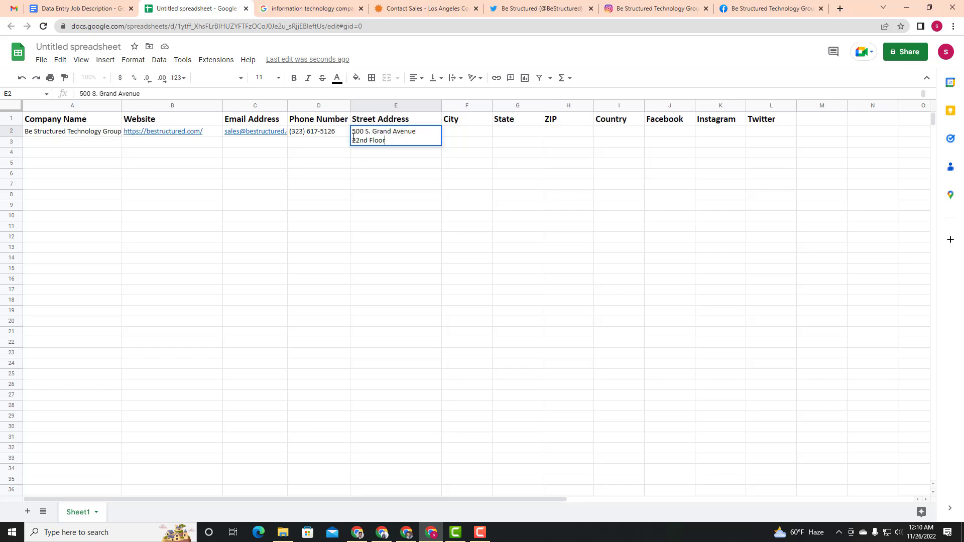
# Step: Join the street and floor in cell E2 into a single line separated by a space
pyautogui.press('BackSpace')
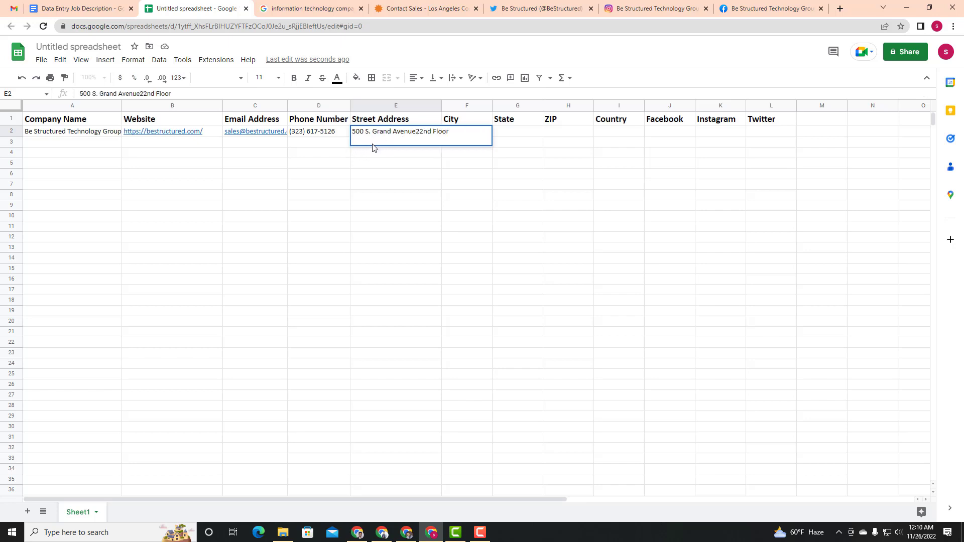
pyautogui.click(448, 198)
pyautogui.click(412, 138)
# Step: Copy the city Los Angeles from the address in the website footer into City cell F2
pyautogui.click(478, 134)
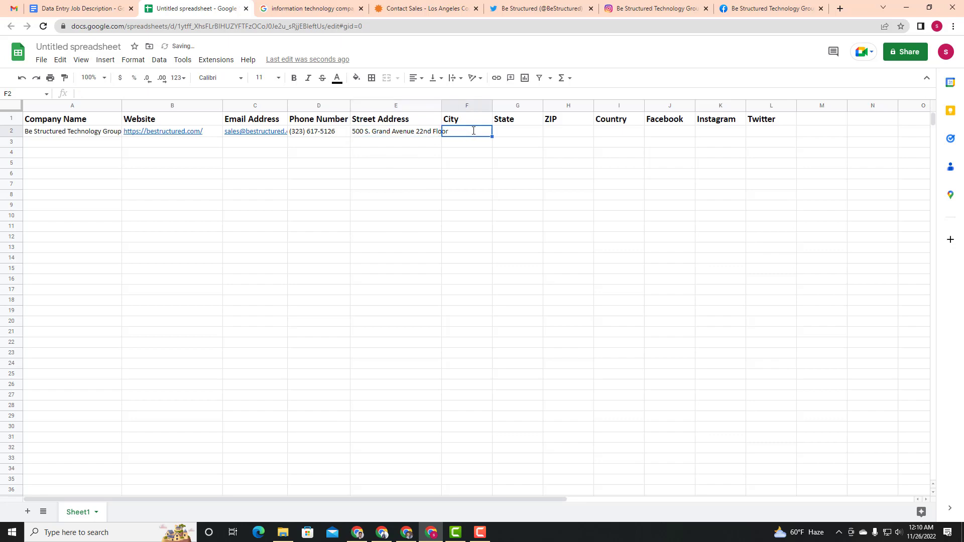
pyautogui.click(769, 8)
pyautogui.click(540, 8)
pyautogui.click(454, 6)
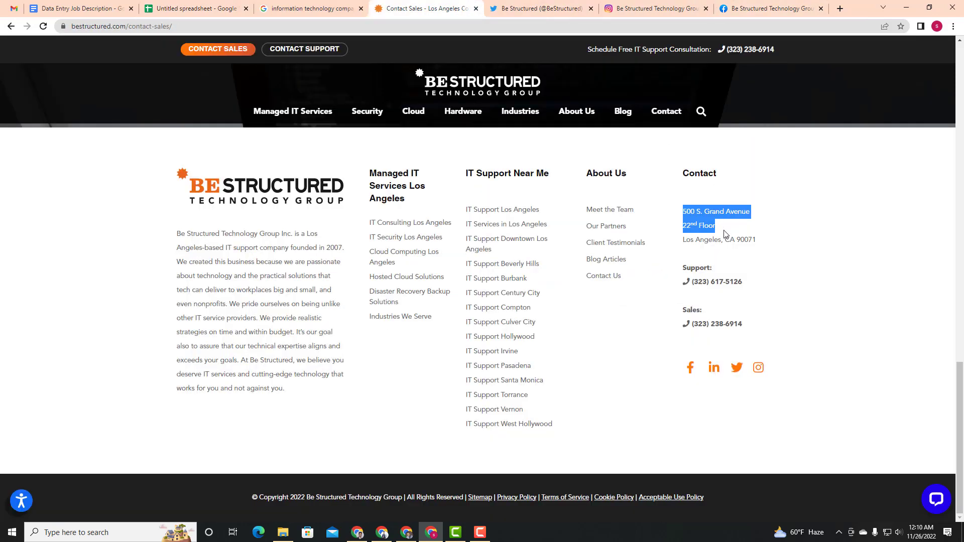
pyautogui.moveTo(694, 243); pyautogui.dragTo(718, 244)
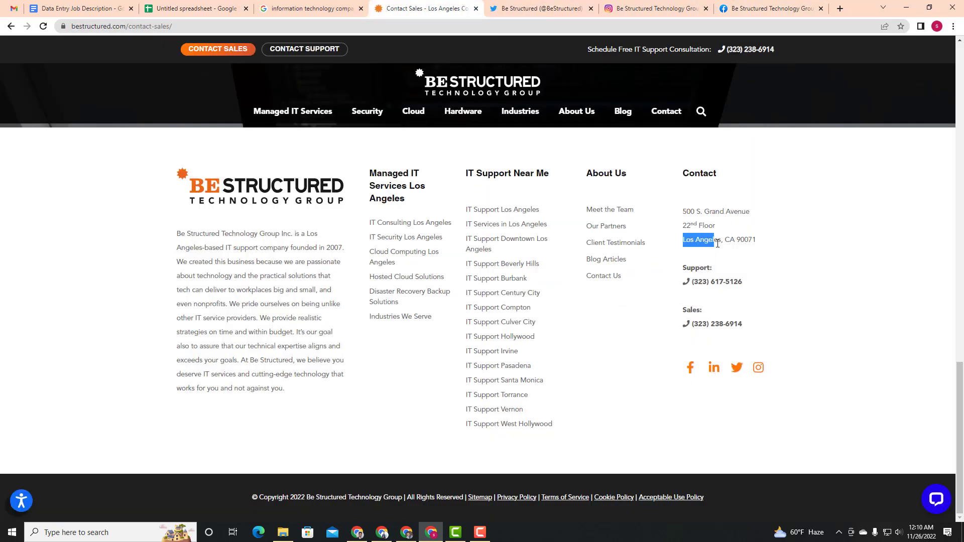
pyautogui.hotkey('ctrl', 'c')
pyautogui.click(192, 7)
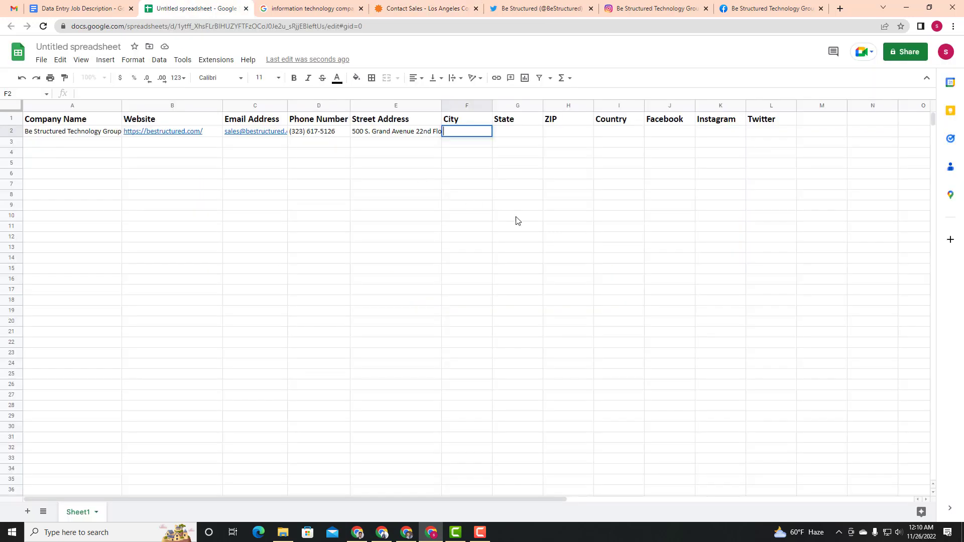
pyautogui.hotkey('ctrl', 'v')
pyautogui.click(475, 169)
# Step: Copy the state abbreviation CA from the website footer's address into State cell G2
pyautogui.click(513, 131)
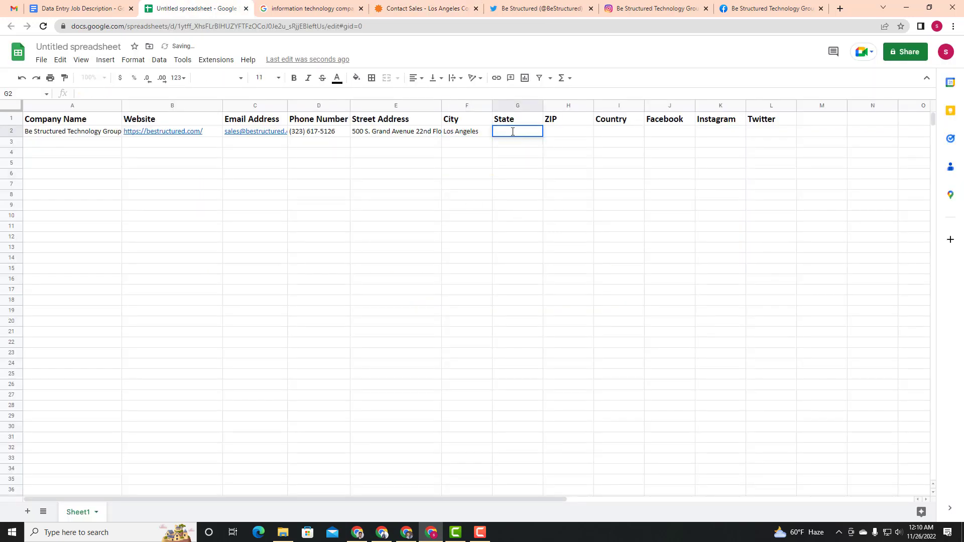
pyautogui.click(432, 8)
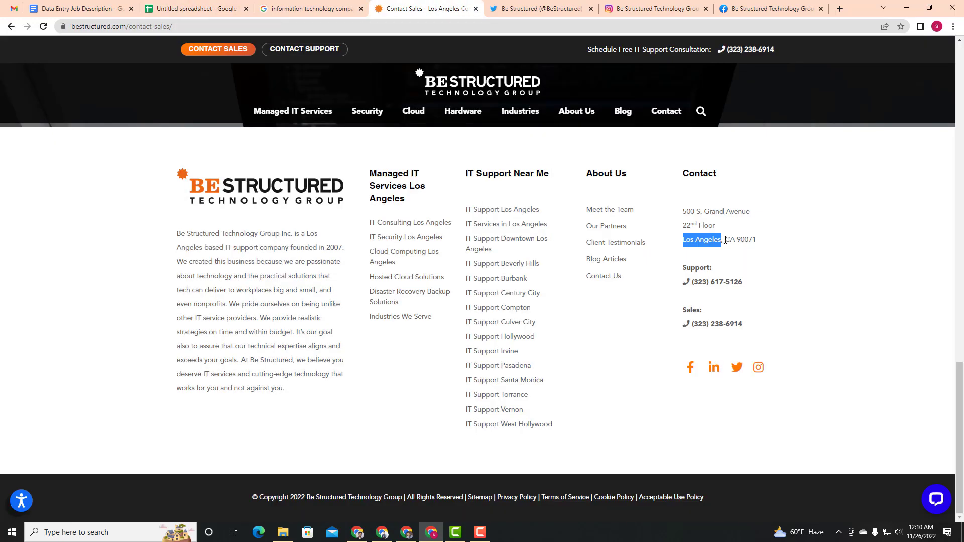
pyautogui.doubleClick(730, 240)
pyautogui.hotkey('ctrl', 'c')
pyautogui.click(193, 7)
pyautogui.hotkey('ctrl', 'v')
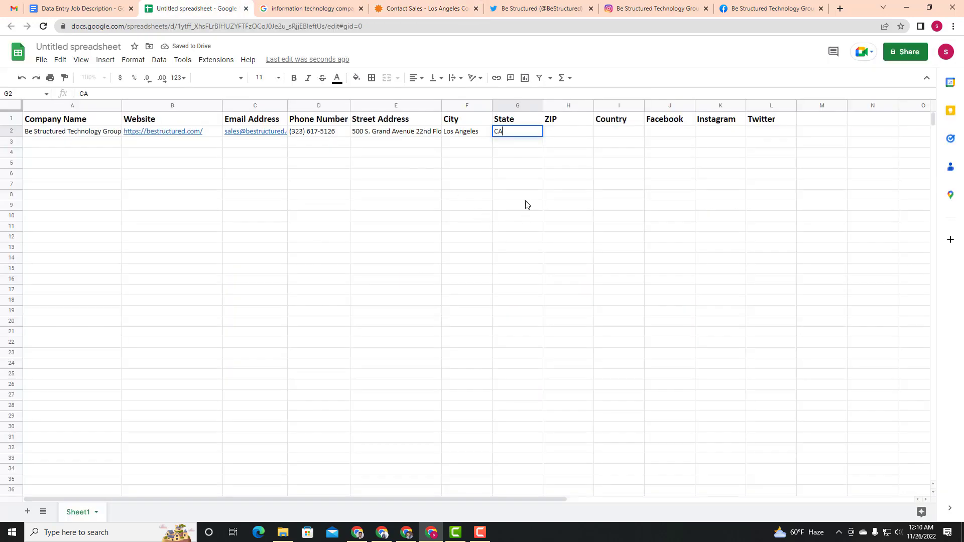
pyautogui.click(526, 204)
# Step: Copy the ZIP code from the website footer's address into ZIP cell H2
pyautogui.click(570, 135)
pyautogui.hotkey('ctrl', 'Tab')
pyautogui.hotkey('ctrl', 'Tab')
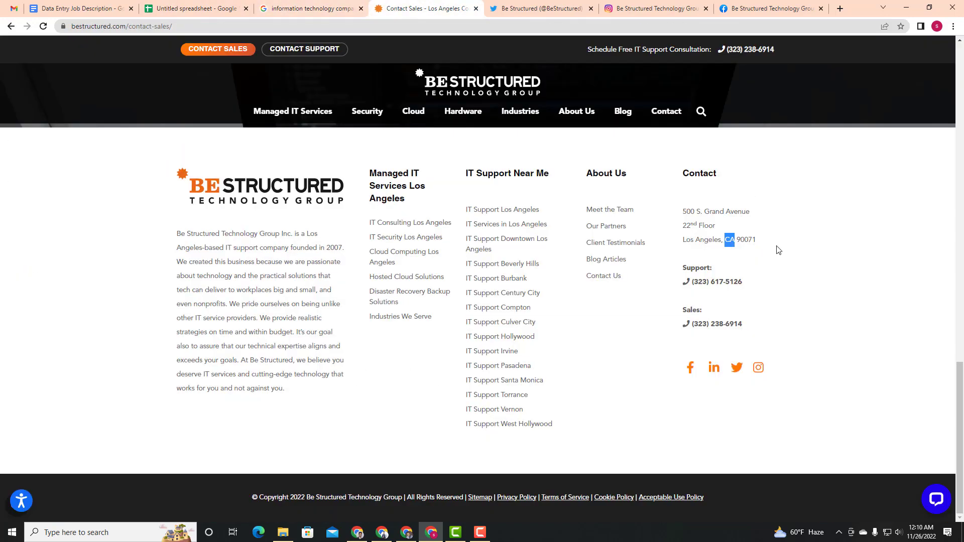
pyautogui.doubleClick(740, 240)
pyautogui.hotkey('ctrl', 'c')
pyautogui.click(192, 7)
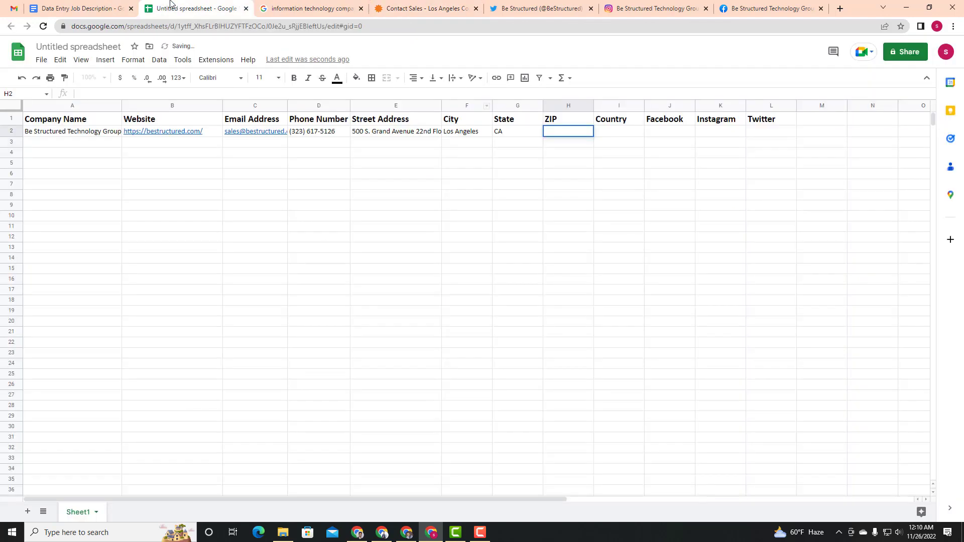
pyautogui.hotkey('ctrl', 'v')
pyautogui.click(575, 217)
pyautogui.click(587, 134)
# Step: Look up the country in the company's Google listing and enter United States in Country cell I2
pyautogui.click(631, 132)
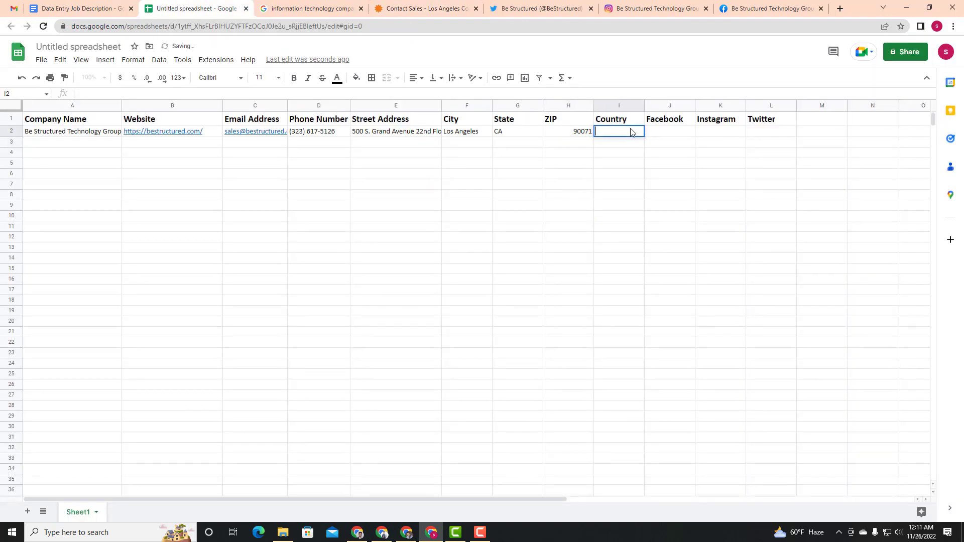
pyautogui.click(340, 5)
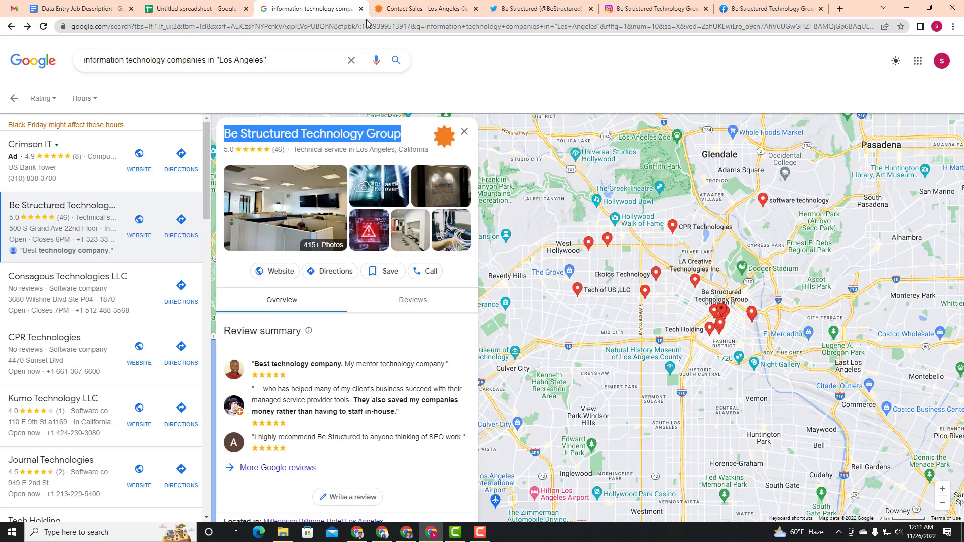
pyautogui.scroll(-5, 377, 310)
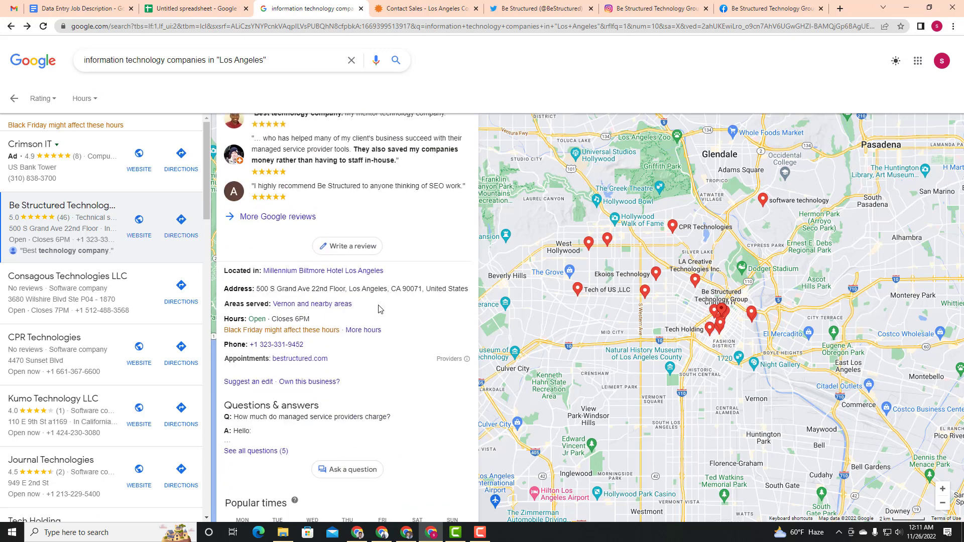
pyautogui.moveTo(440, 287); pyautogui.dragTo(470, 292)
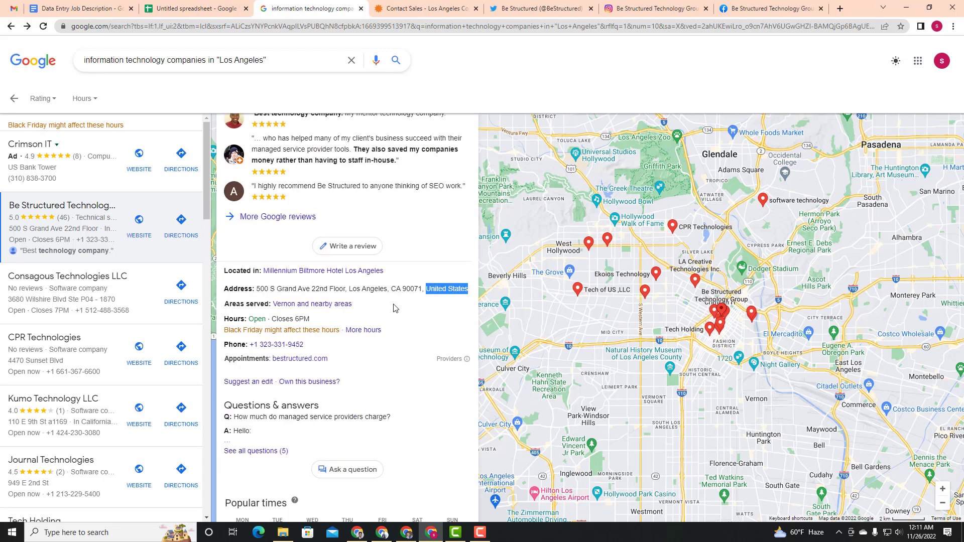
pyautogui.click(751, 5)
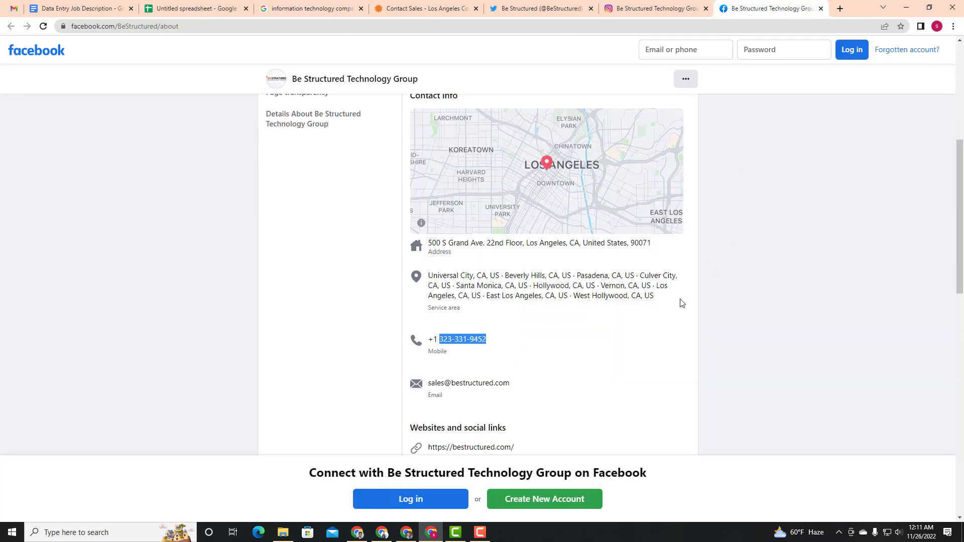
pyautogui.click(425, 9)
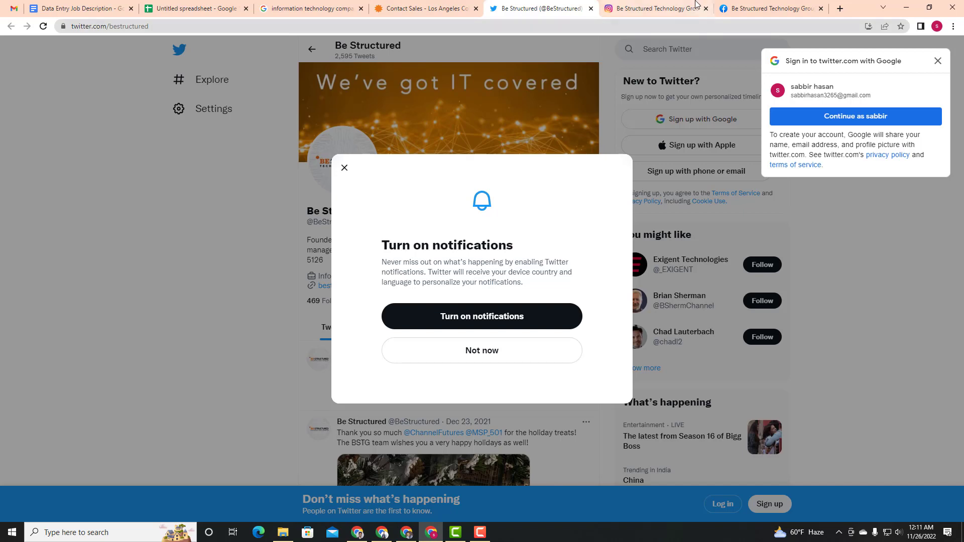
pyautogui.click(653, 8)
pyautogui.click(390, 6)
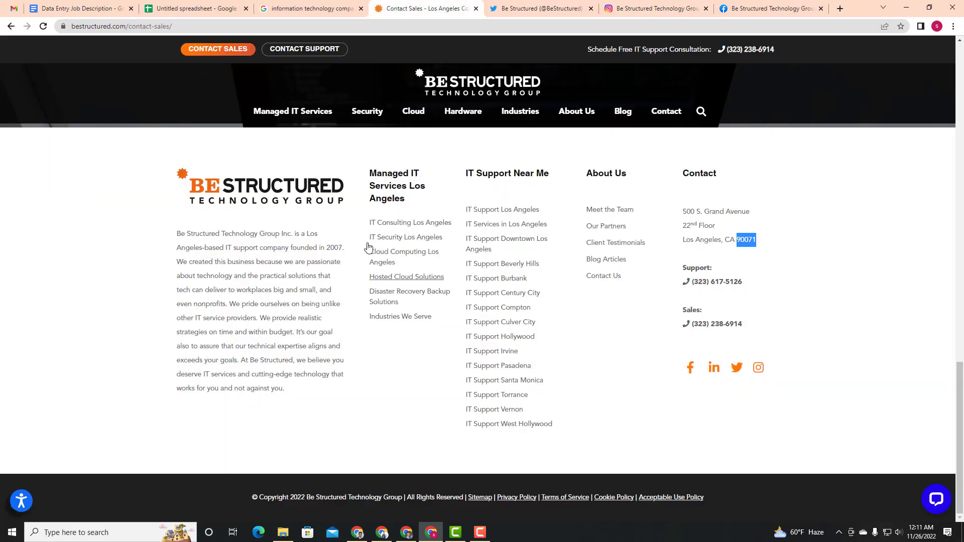
pyautogui.click(191, 8)
pyautogui.write('United States')
pyautogui.press('Return')
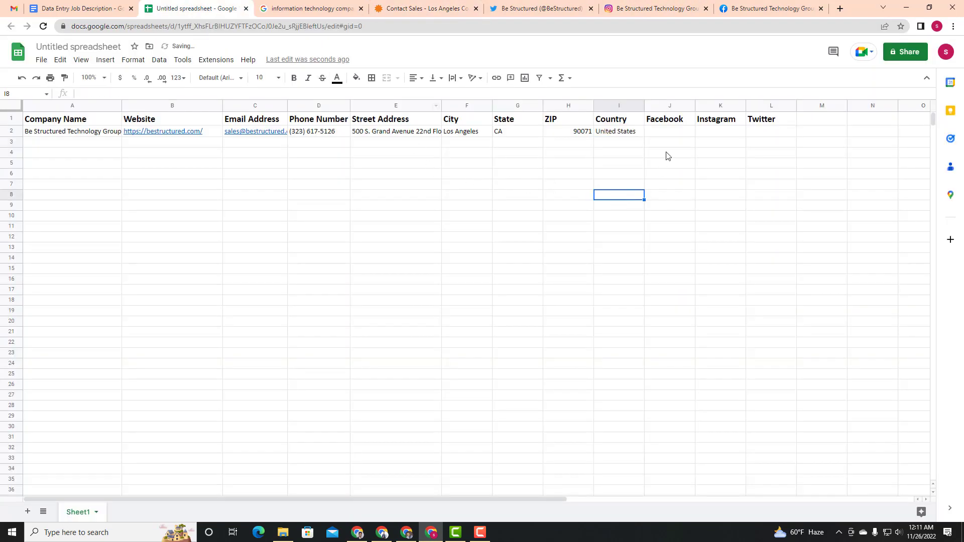
# Step: Copy the URL of the company's main Facebook page, not its About page, into Facebook cell J2
pyautogui.click(668, 133)
pyautogui.click(743, 7)
pyautogui.scroll(6, 228, 185)
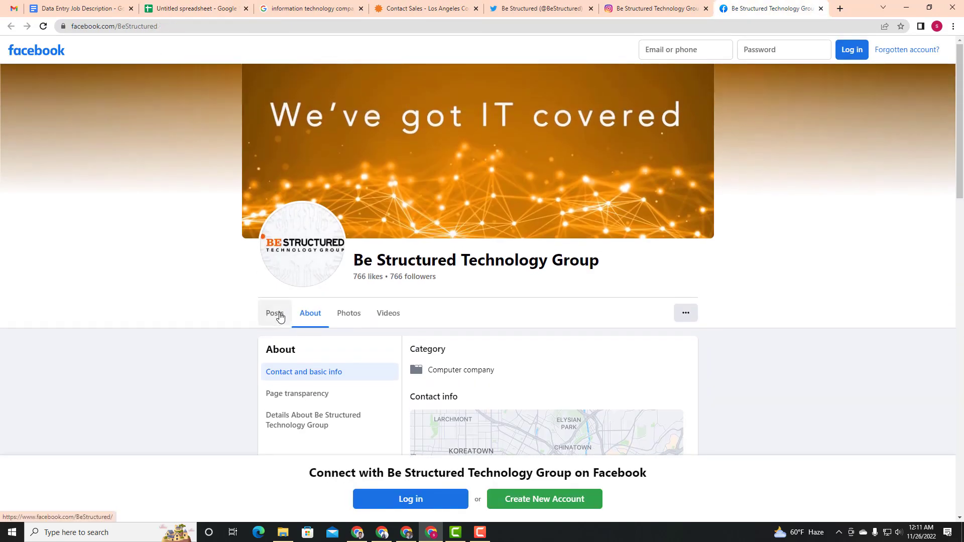
pyautogui.click(276, 314)
pyautogui.click(184, 27)
pyautogui.hotkey('ctrl', 'c')
pyautogui.click(193, 8)
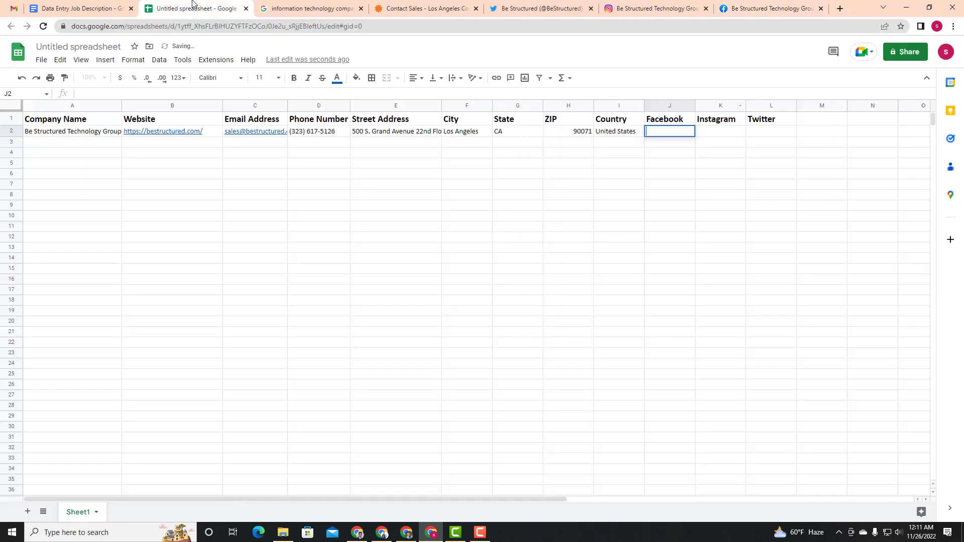
pyautogui.hotkey('ctrl', 'v')
pyautogui.click(679, 195)
# Step: Copy the URL of the company's Instagram profile into Instagram cell K2, and select Twitter cell L2
pyautogui.click(711, 132)
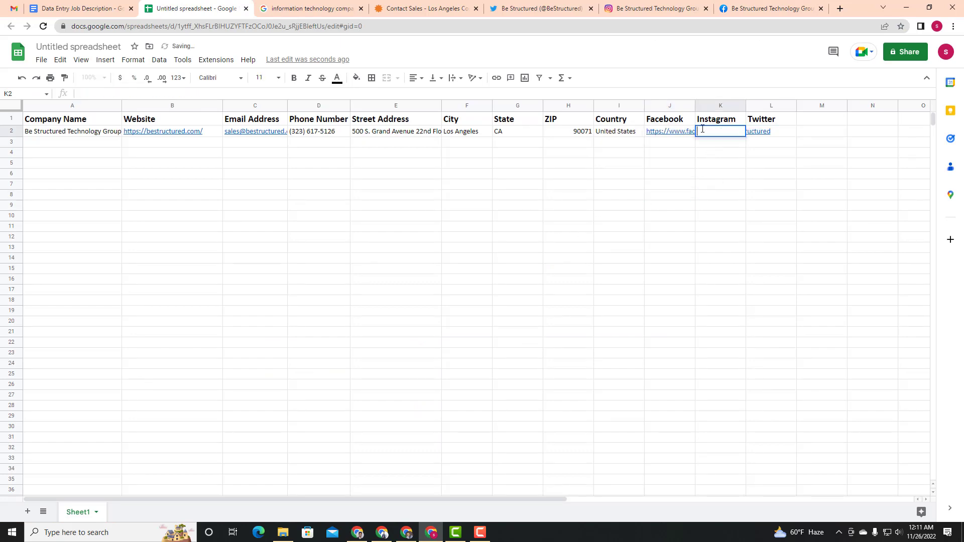
pyautogui.click(413, 6)
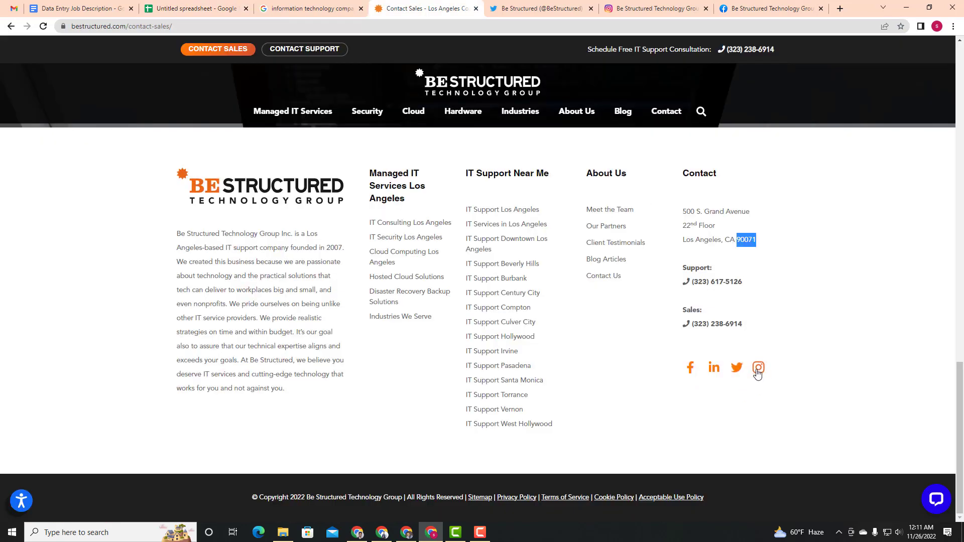
pyautogui.click(662, 4)
pyautogui.click(190, 26)
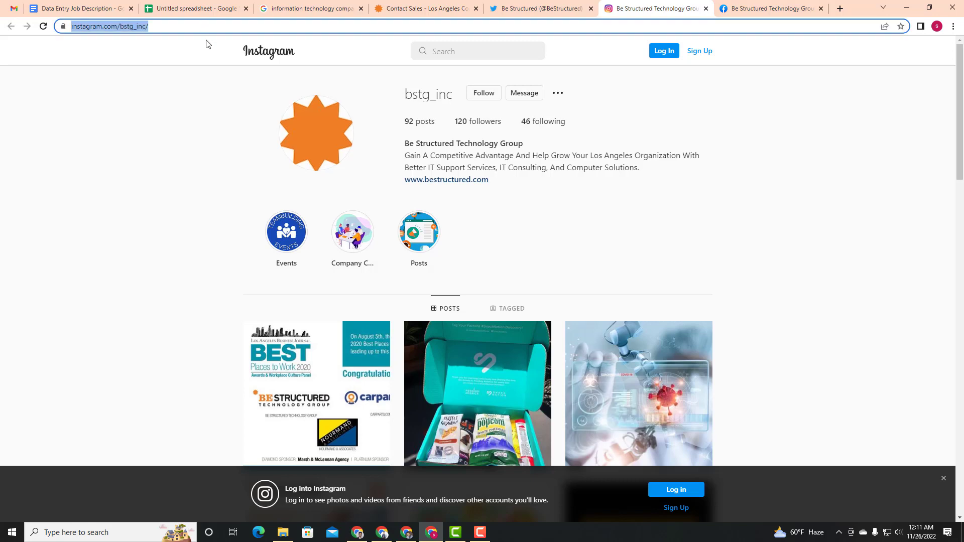
pyautogui.hotkey('ctrl', 'c')
pyautogui.click(193, 8)
pyautogui.hotkey('ctrl', 'v')
pyautogui.click(670, 279)
pyautogui.click(772, 131)
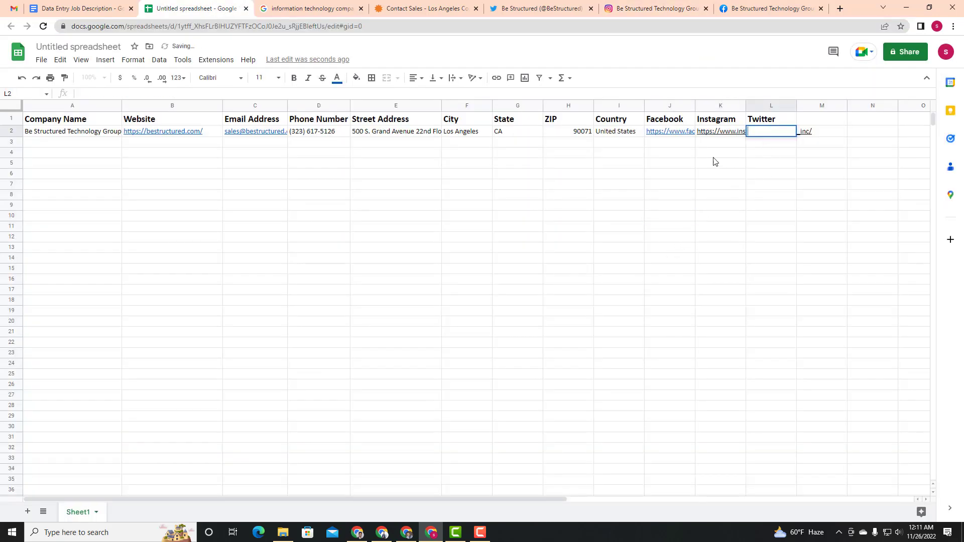
# Step: Copy the URL of the company's Twitter profile into Twitter cell L2
pyautogui.click(543, 8)
pyautogui.click(164, 217)
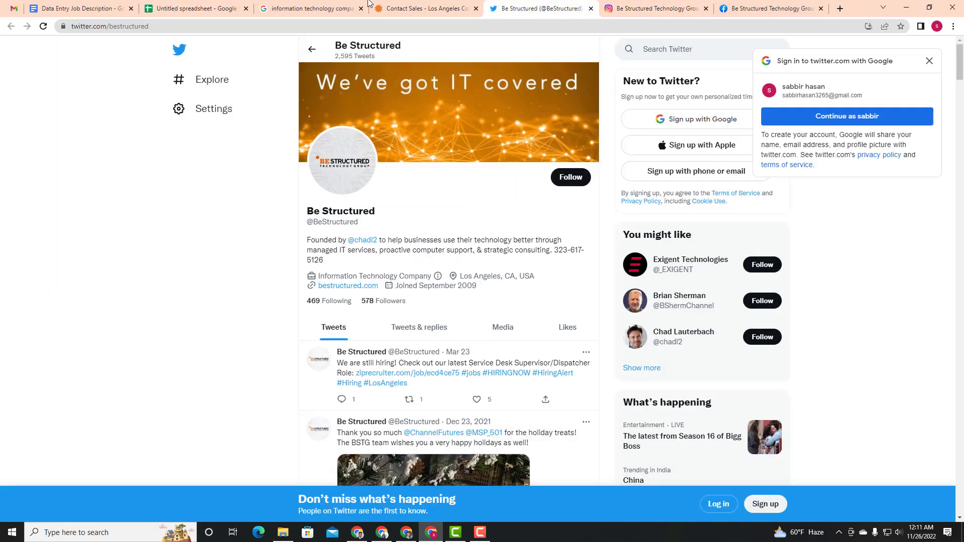
pyautogui.click(372, 5)
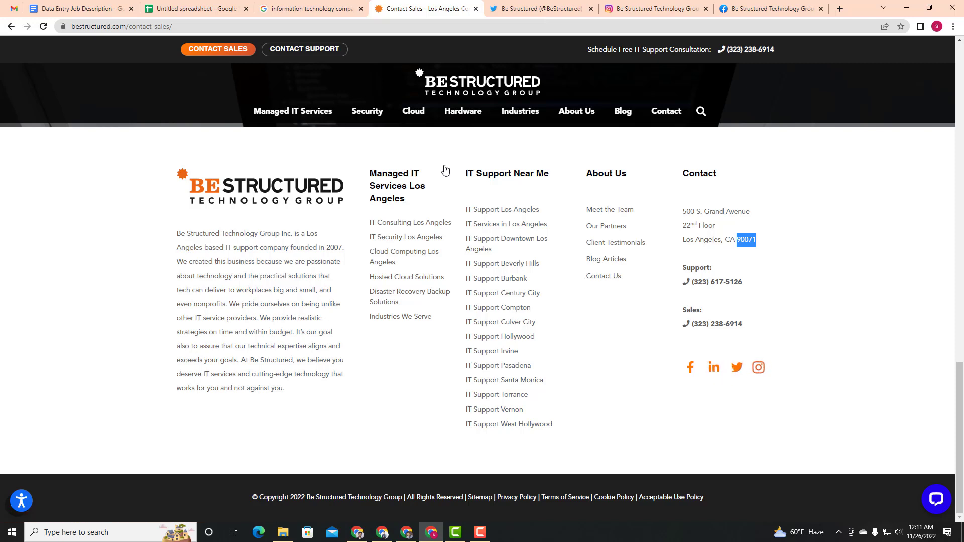
pyautogui.hotkey('ctrl', 'Tab')
pyautogui.hotkey('ctrl', 'l')
pyautogui.hotkey('ctrl', '2')
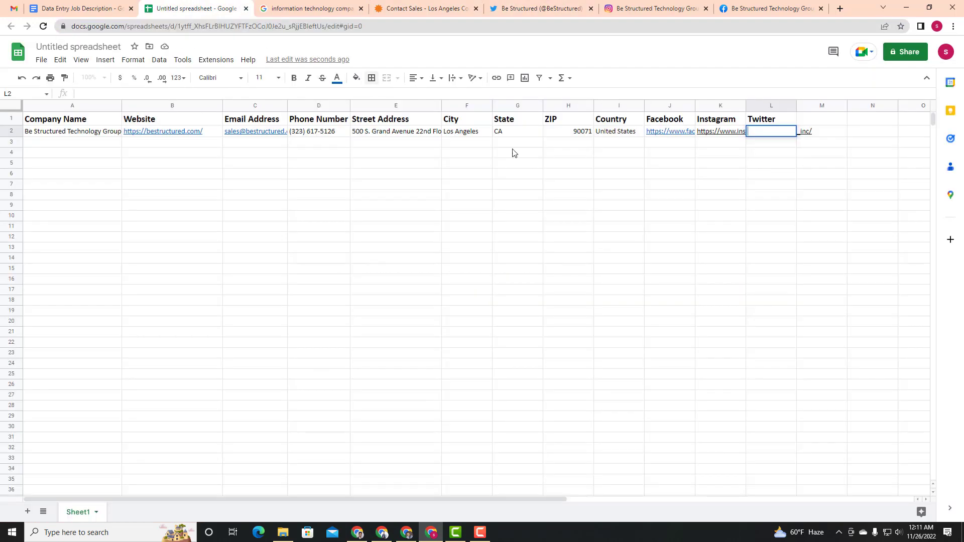
pyautogui.hotkey('ctrl', 'v')
pyautogui.click(779, 204)
pyautogui.click(241, 239)
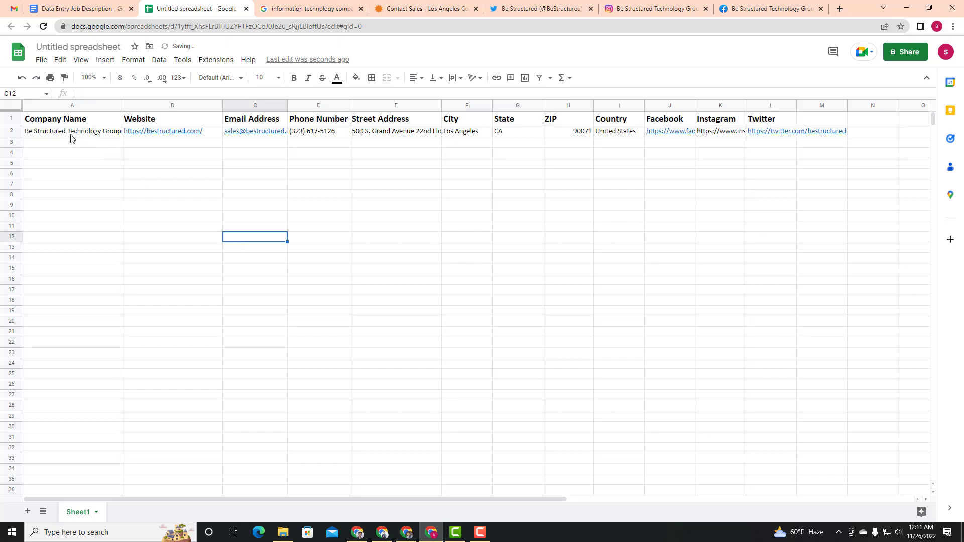
# Step: Select the next empty Company Name cell, A3, under the filled Be Structured Technology Group row
pyautogui.moveTo(70, 138); pyautogui.dragTo(821, 231)
pyautogui.click(670, 226)
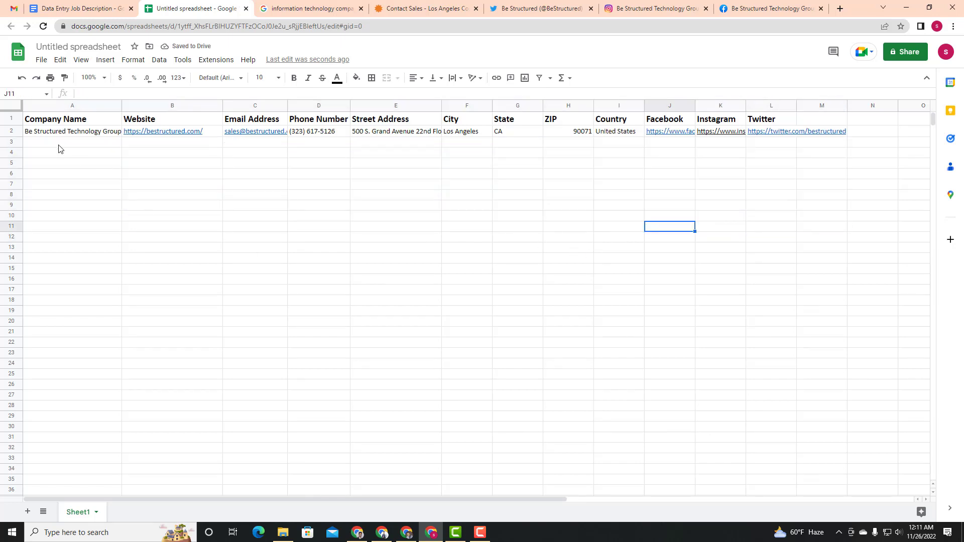
pyautogui.click(7, 132)
pyautogui.click(34, 145)
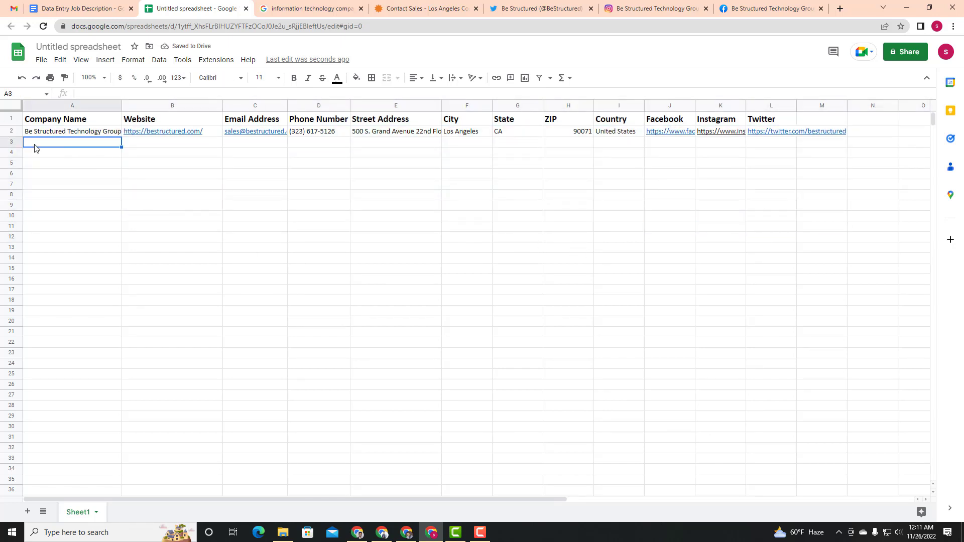
# Step: Close the Be Structured website, Twitter, Instagram and Facebook pages, keeping the Google search results open
pyautogui.click(336, 9)
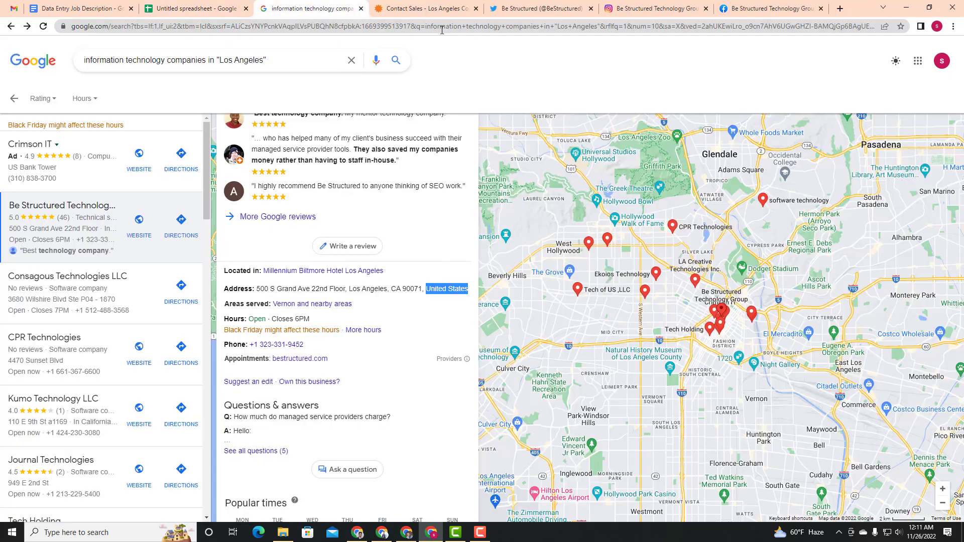
pyautogui.click(467, 9)
pyautogui.click(475, 8)
pyautogui.click(475, 9)
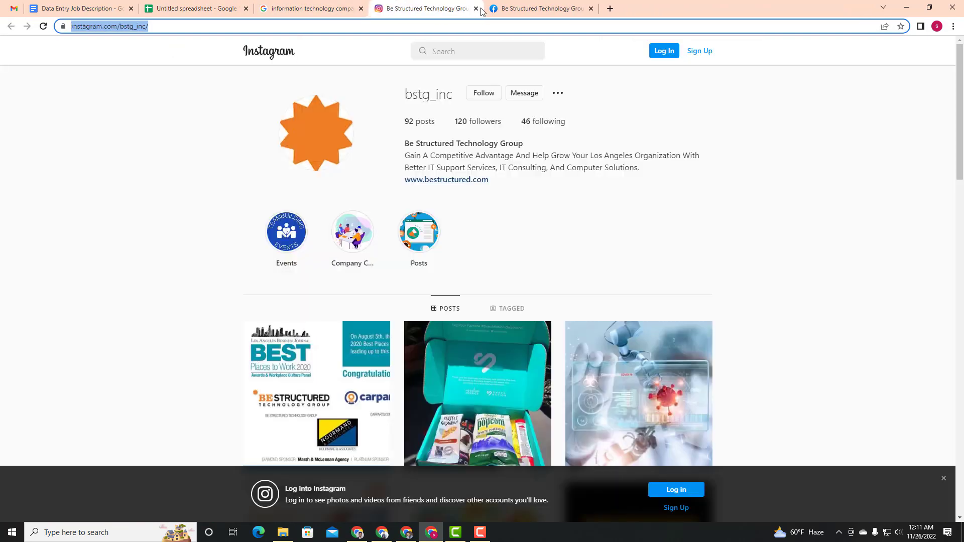
pyautogui.click(476, 8)
pyautogui.click(476, 9)
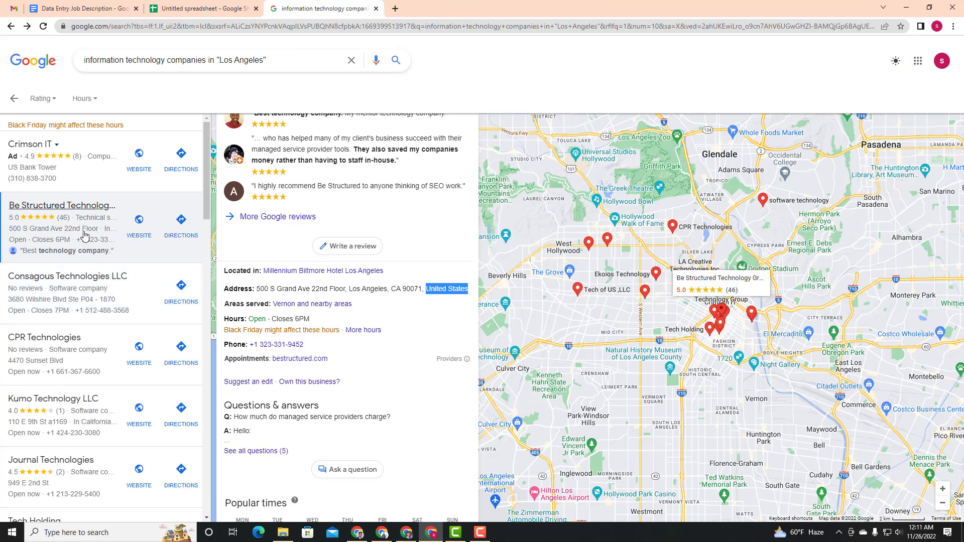
# Step: Open the Consagous Technologies LLC listing in the Google results and examine it for a website and contact details
pyautogui.click(61, 299)
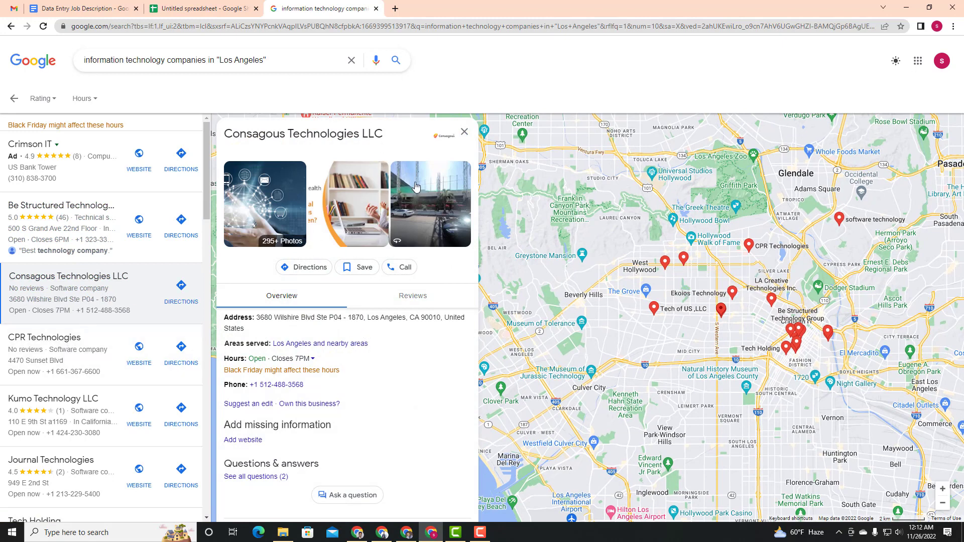
pyautogui.moveTo(389, 133); pyautogui.dragTo(221, 133)
pyautogui.moveTo(311, 137); pyautogui.dragTo(368, 168)
pyautogui.scroll(-5, 347, 370)
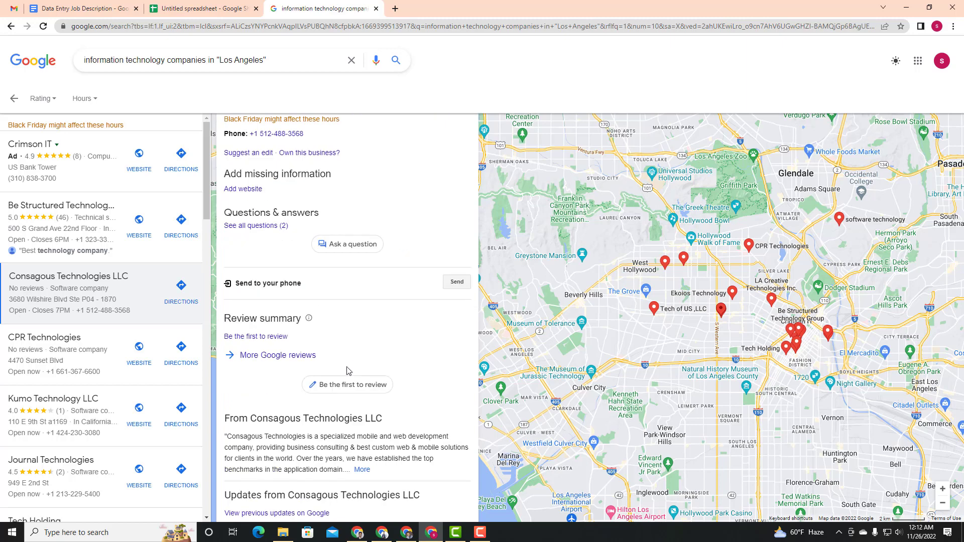
pyautogui.scroll(5, 346, 370)
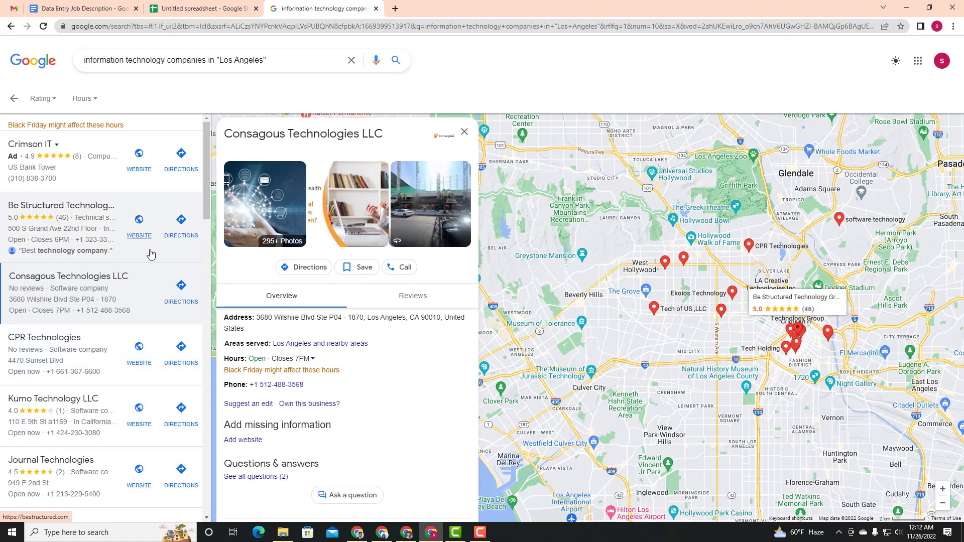
# Step: Open the CPR Technologies listing in the Google results and load its website in a new tab
pyautogui.click(49, 360)
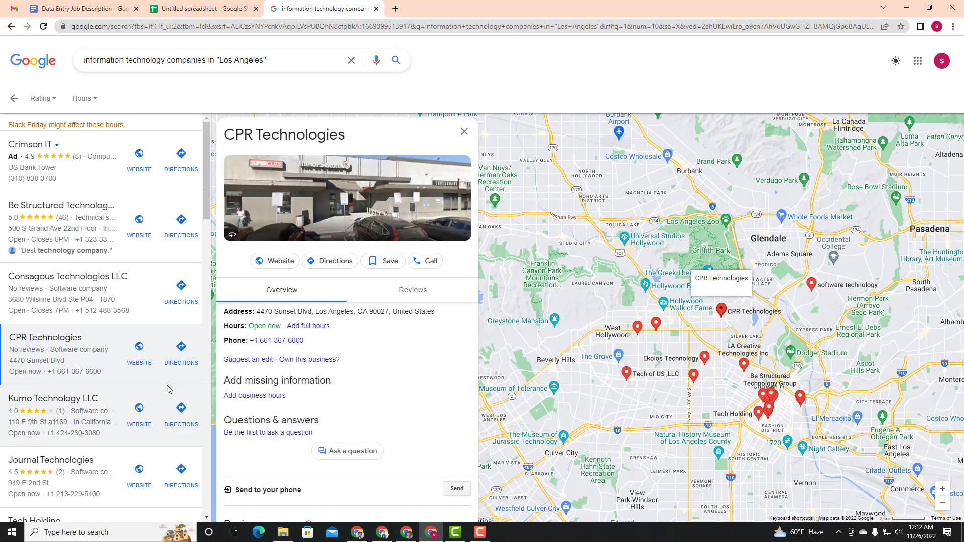
pyautogui.rightClick(276, 265)
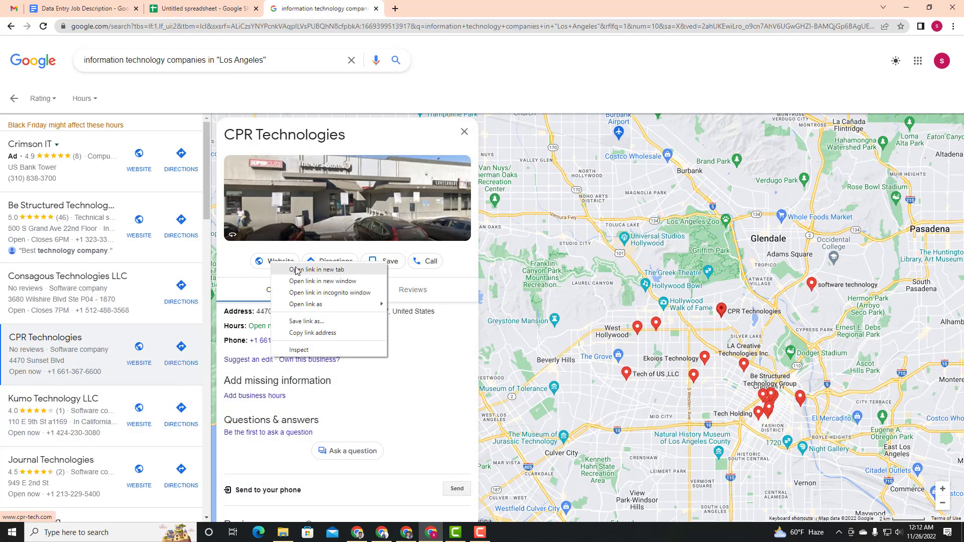
pyautogui.click(299, 271)
pyautogui.click(432, 9)
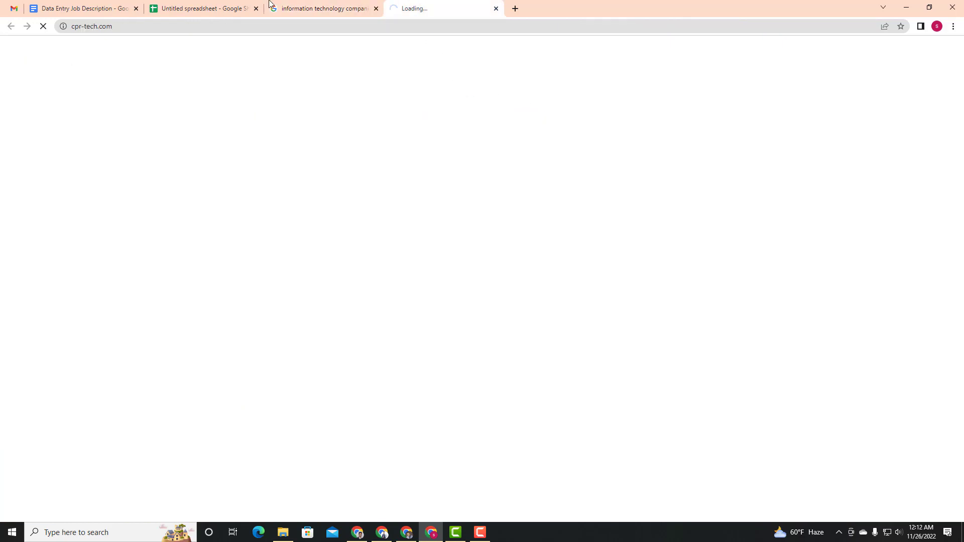
pyautogui.click(201, 9)
pyautogui.click(321, 9)
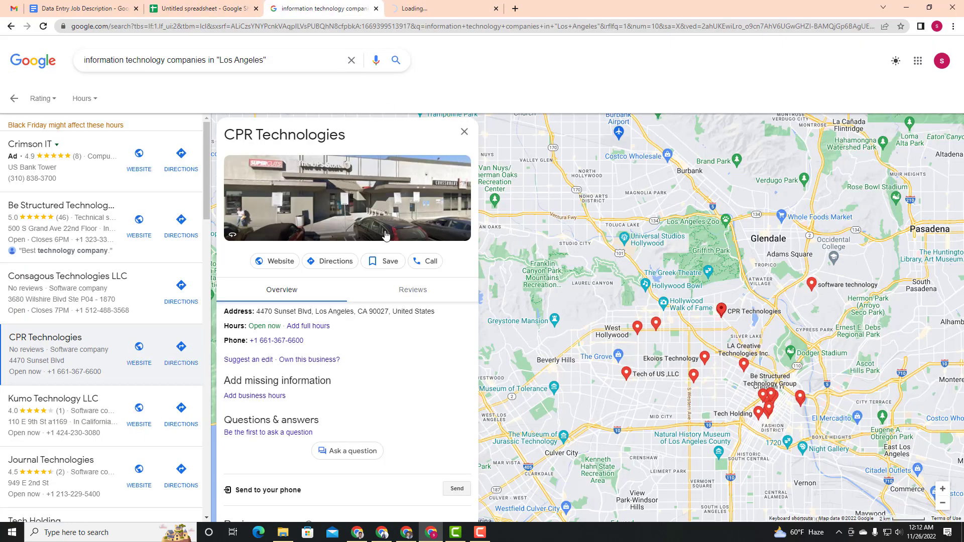
pyautogui.click(408, 10)
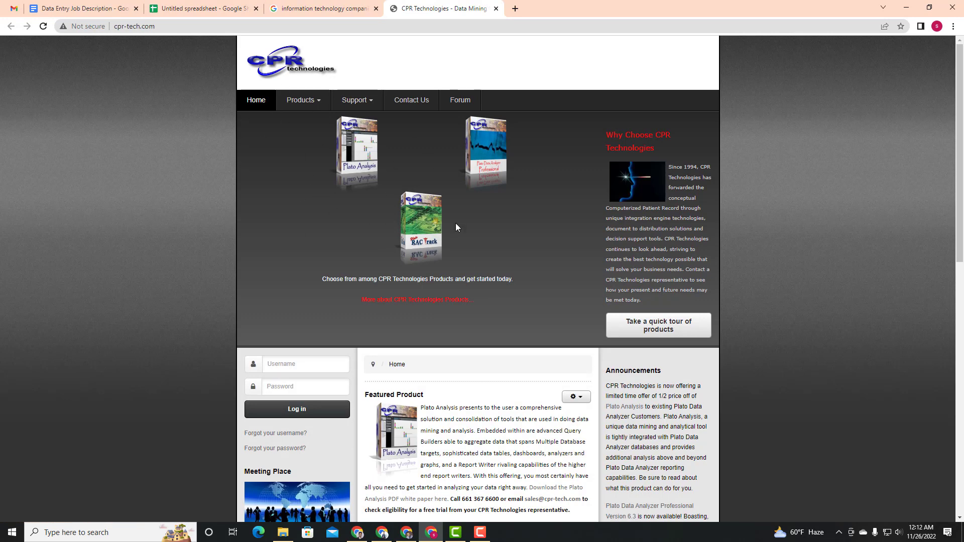
# Step: Compare the company name on the CPR Technologies website and in its Google listing, and locate the site's URL
pyautogui.moveTo(313, 53); pyautogui.dragTo(227, 56)
pyautogui.click(327, 8)
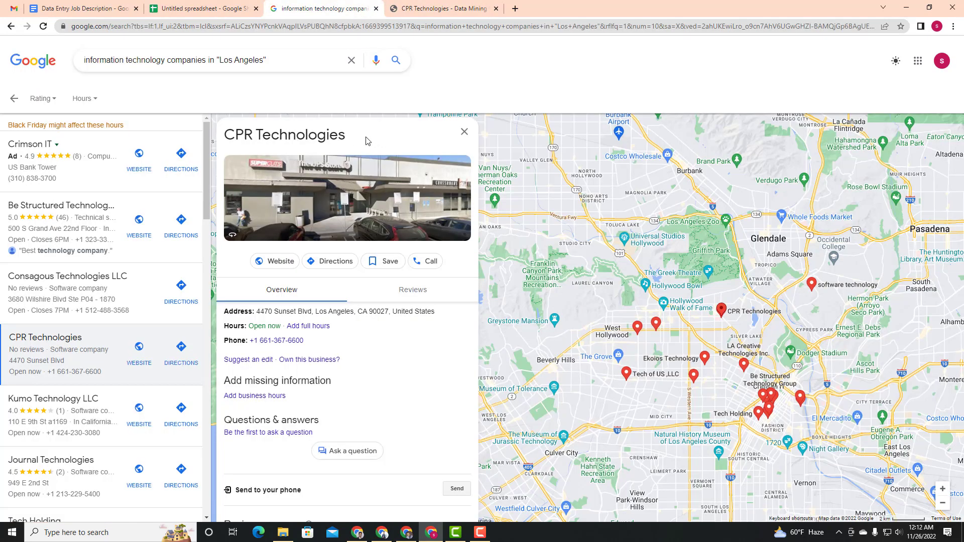
pyautogui.moveTo(368, 141); pyautogui.dragTo(222, 135)
pyautogui.click(445, 8)
pyautogui.click(130, 26)
pyautogui.click(182, 11)
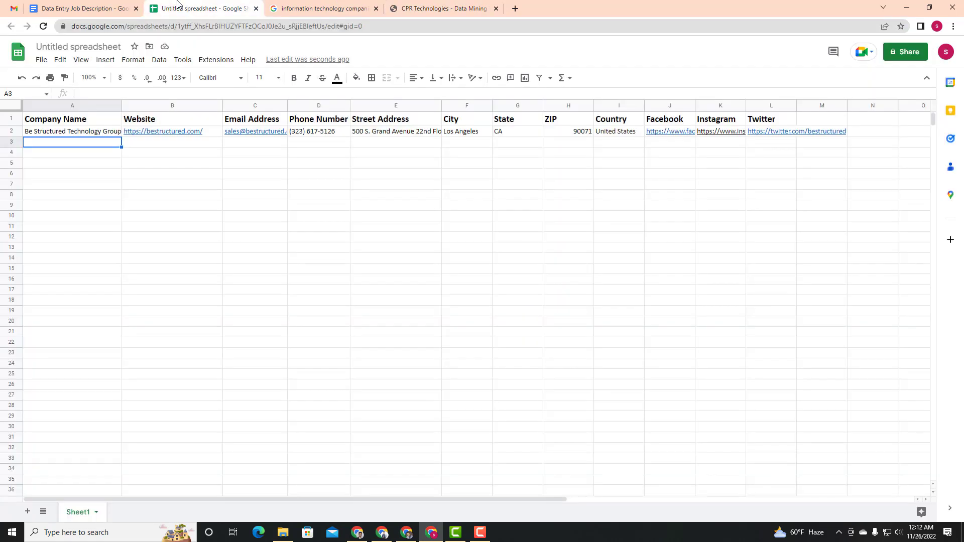
# Step: Examine the CPR Technologies contact page and home page down to the footer for address, phone, email and social media links
pyautogui.click(444, 8)
pyautogui.click(413, 100)
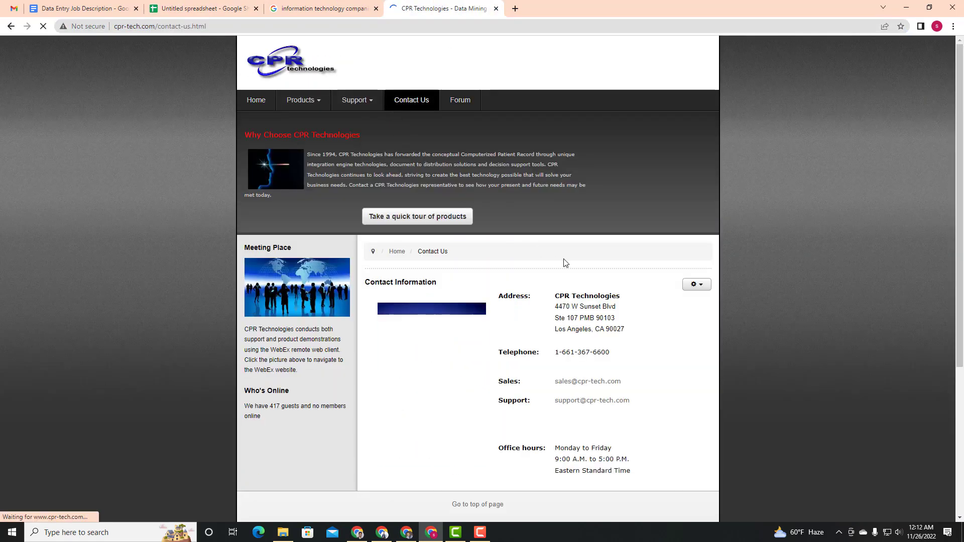
pyautogui.moveTo(640, 393); pyautogui.dragTo(555, 296)
pyautogui.scroll(-4, 436, 290)
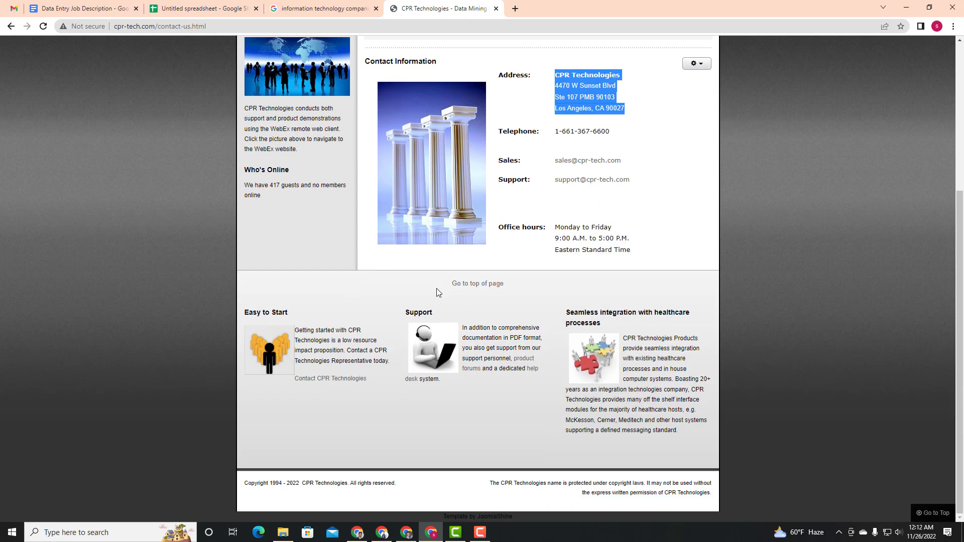
pyautogui.scroll(4, 435, 315)
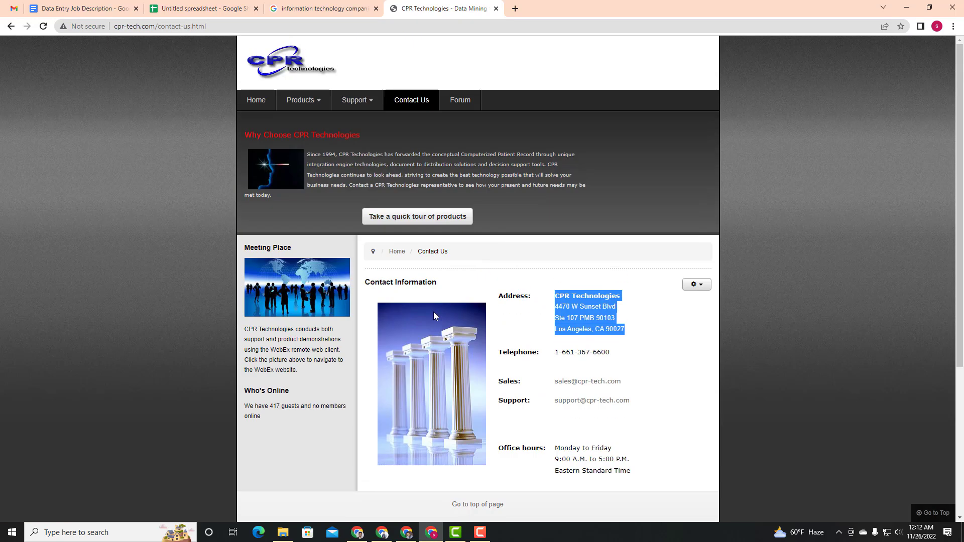
pyautogui.click(254, 103)
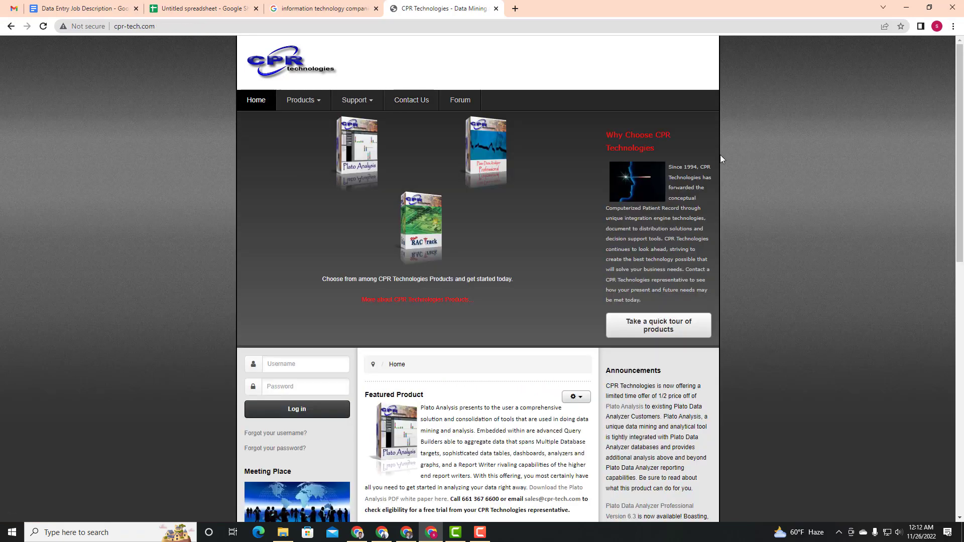
pyautogui.scroll(-10, 502, 304)
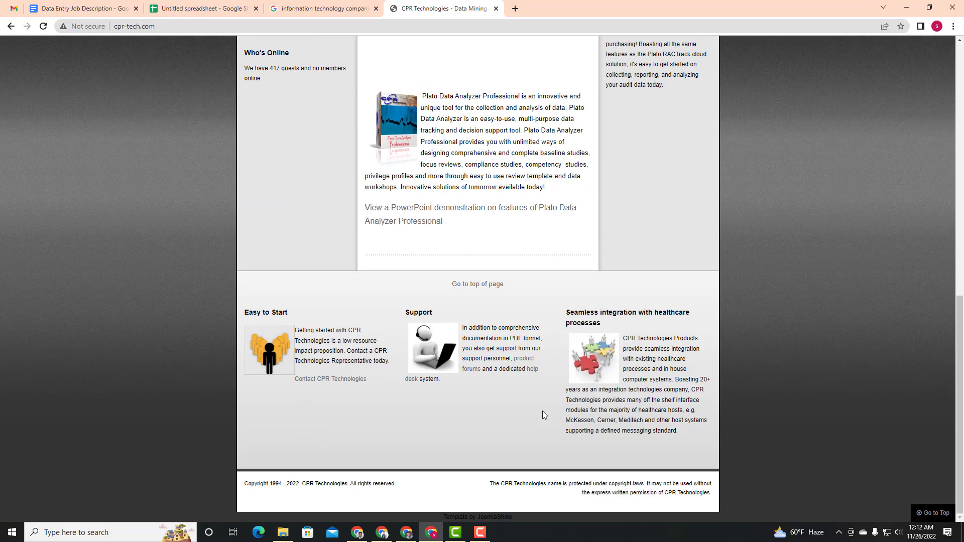
pyautogui.scroll(10, 545, 413)
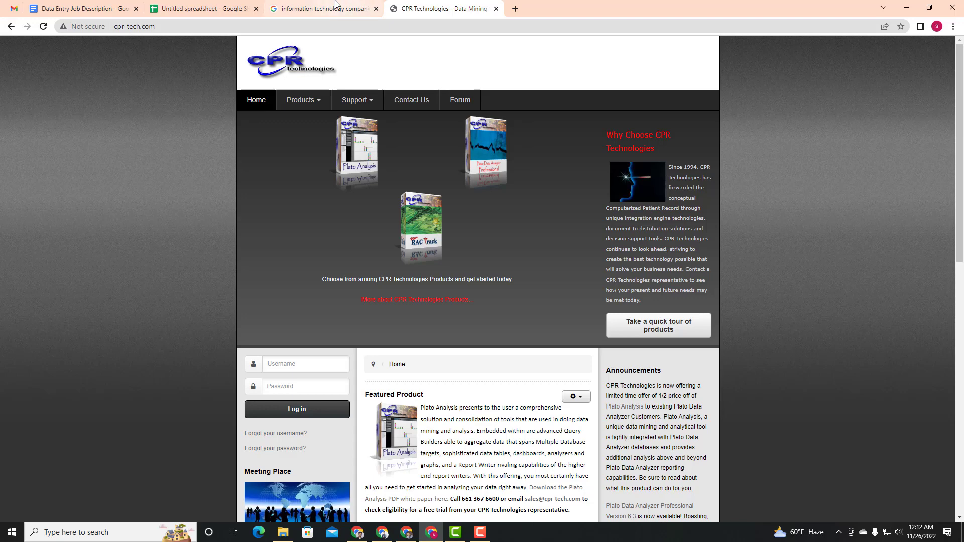
pyautogui.moveTo(336, 4)
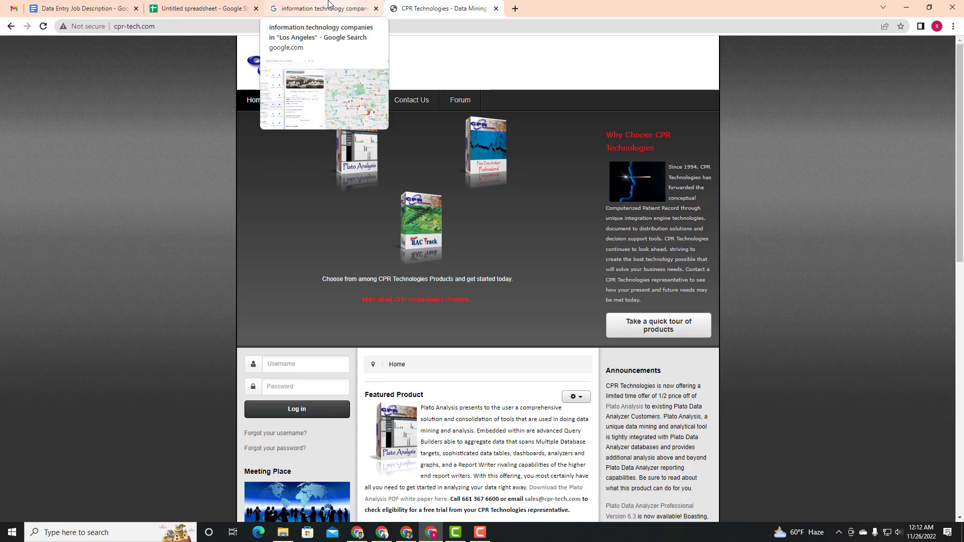
pyautogui.click(173, 3)
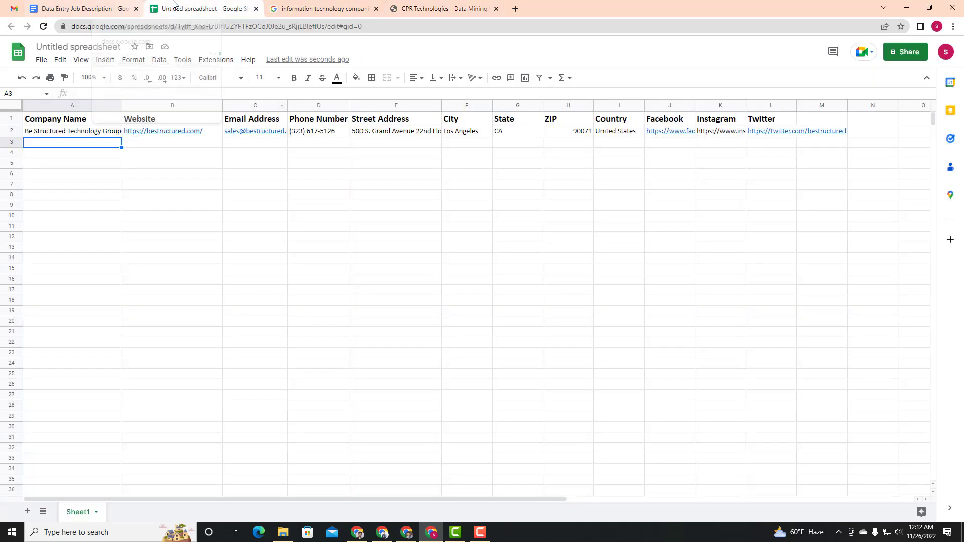
pyautogui.click(714, 164)
pyautogui.moveTo(594, 146); pyautogui.dragTo(840, 243)
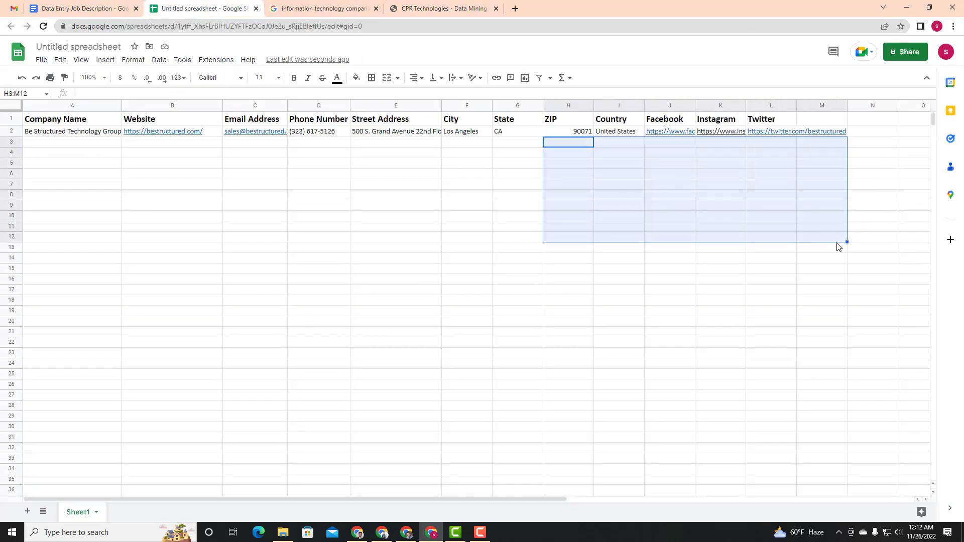
pyautogui.click(721, 249)
pyautogui.moveTo(824, 173); pyautogui.dragTo(58, 124)
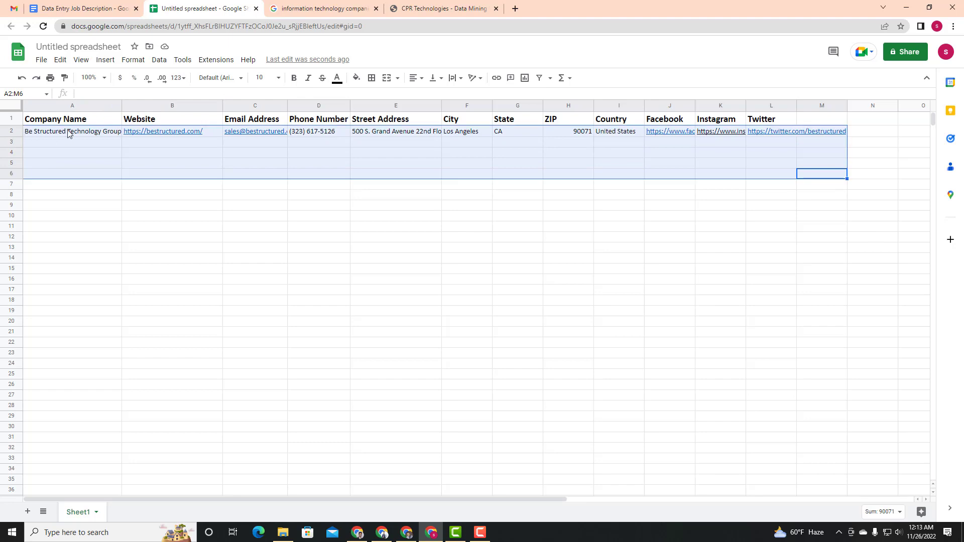
pyautogui.click(332, 276)
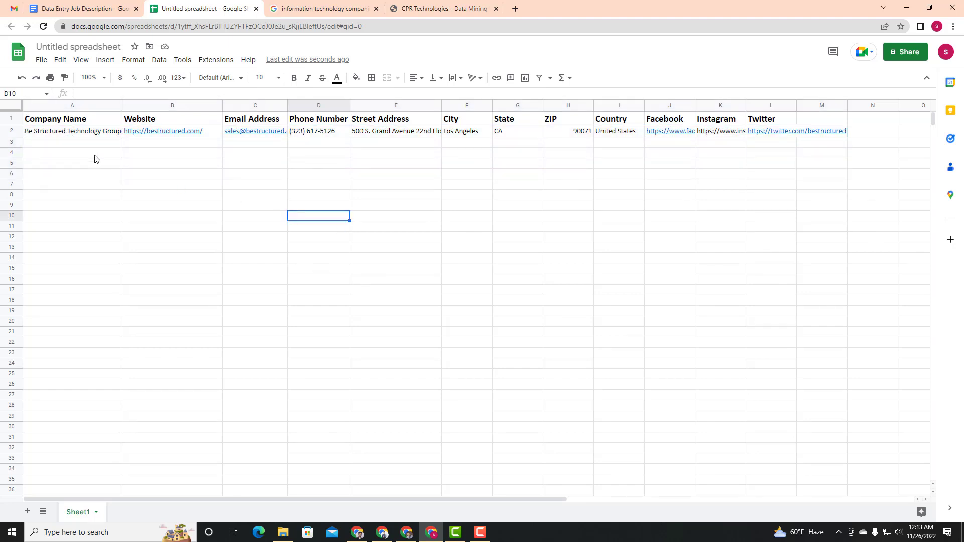
pyautogui.click(41, 122)
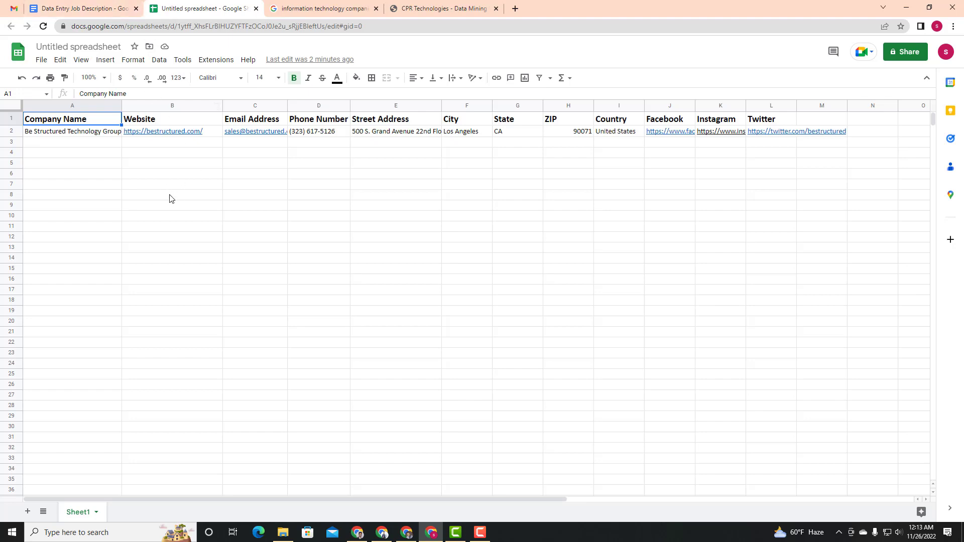
pyautogui.click(82, 132)
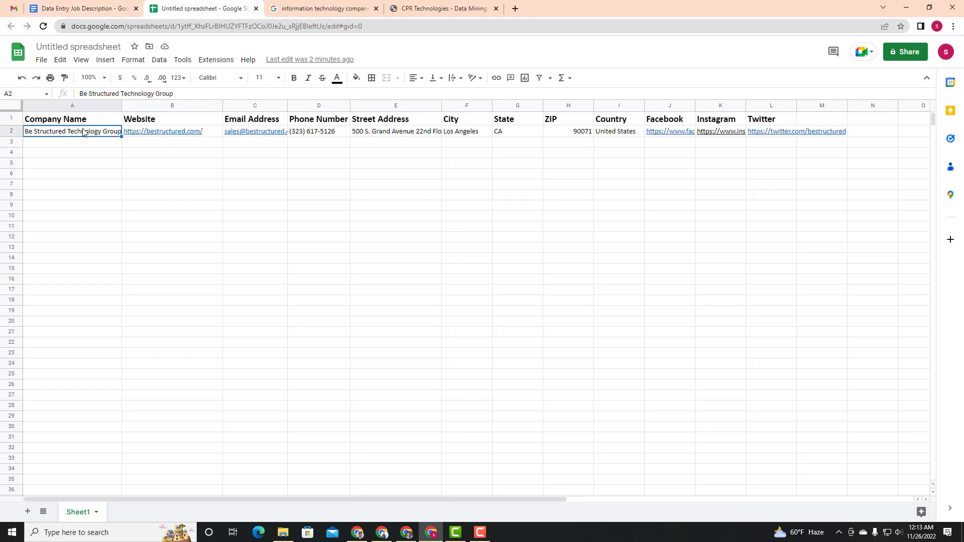